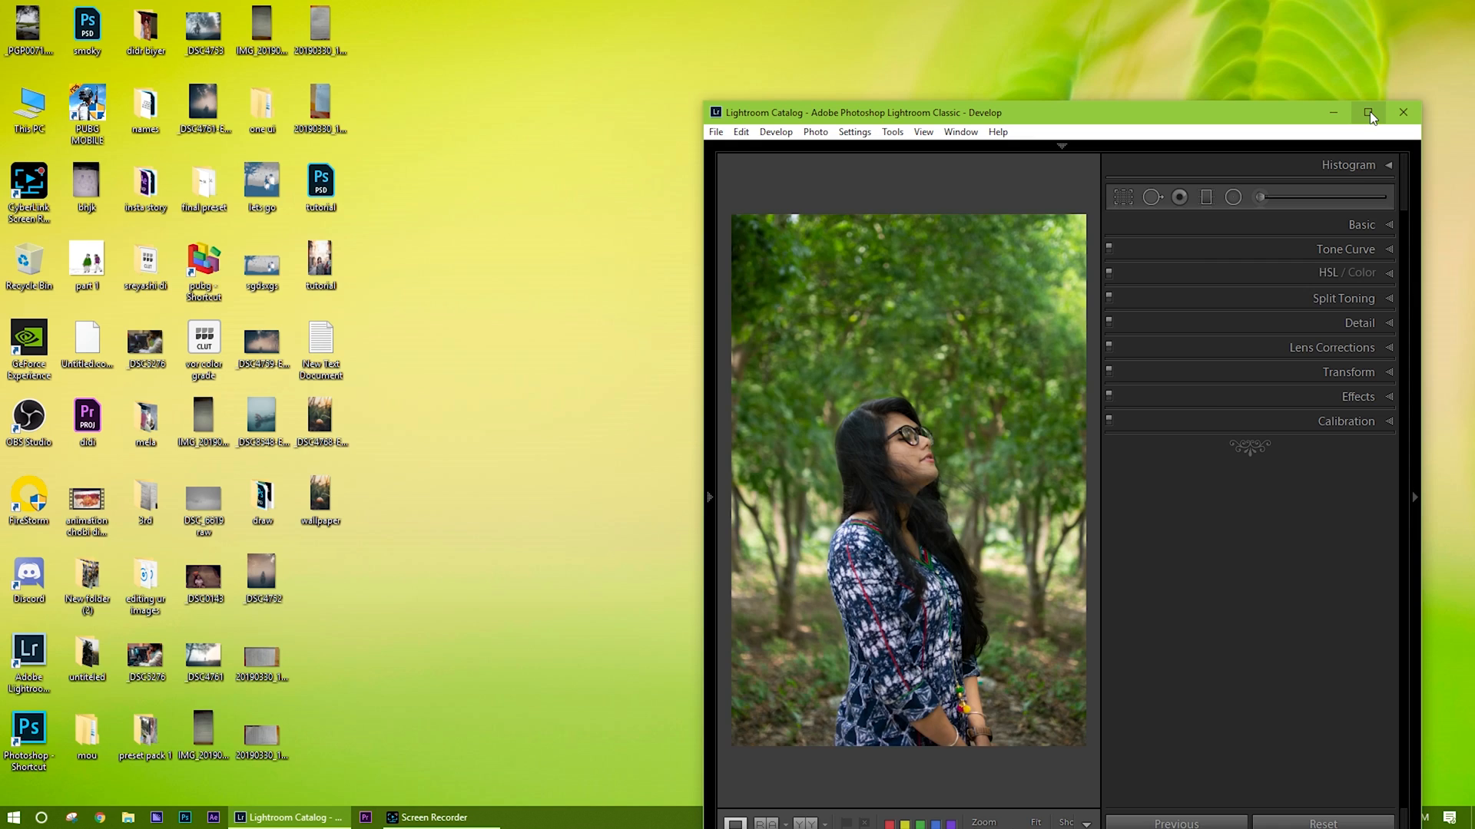
- Maximise the editing window and set the photo's white balance to Temp +5 and Tint +19
{"action": "left_click", "coordinate": [1368, 111]}
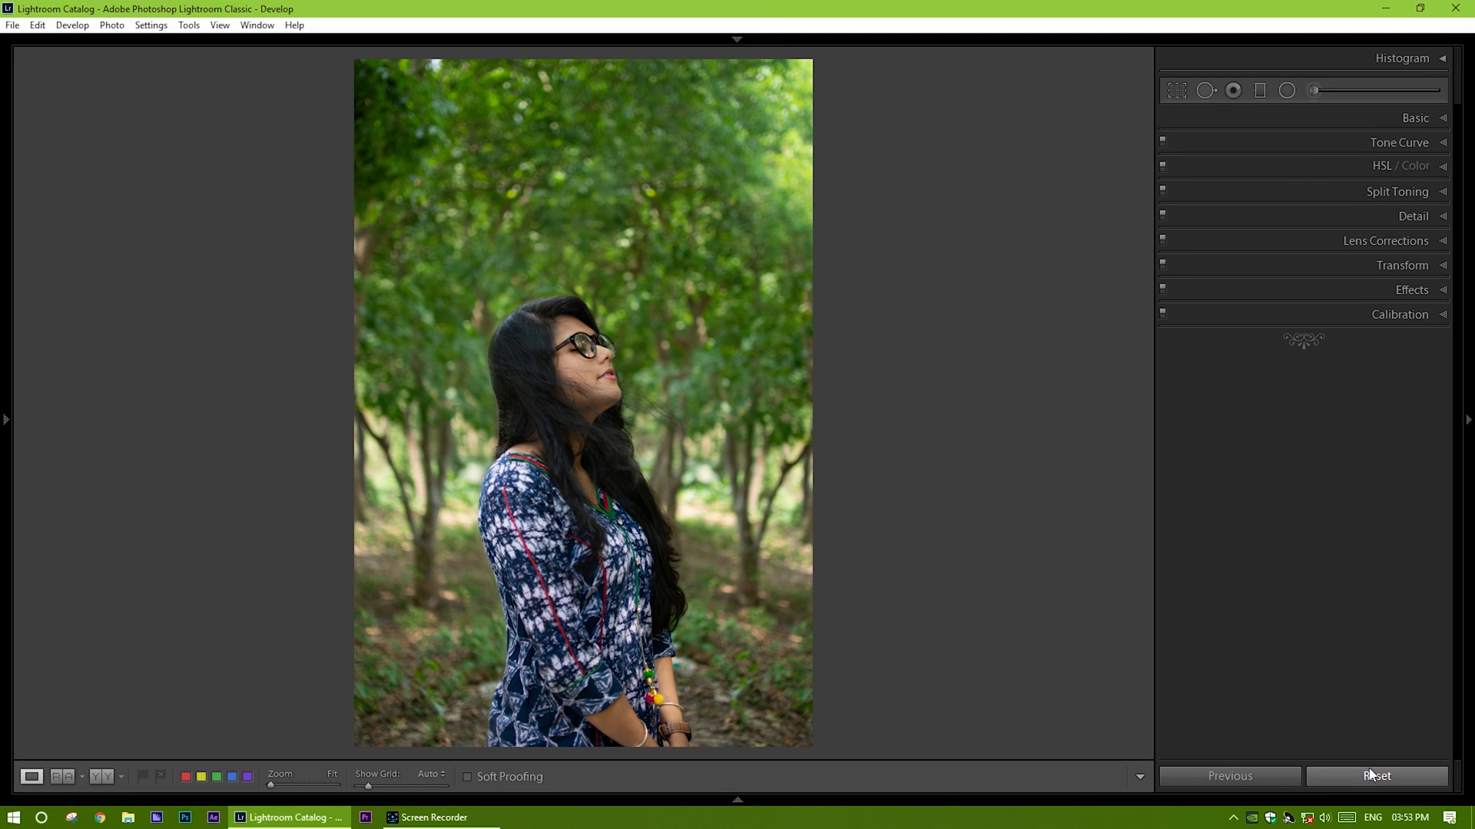
{"action": "left_click", "coordinate": [1445, 121]}
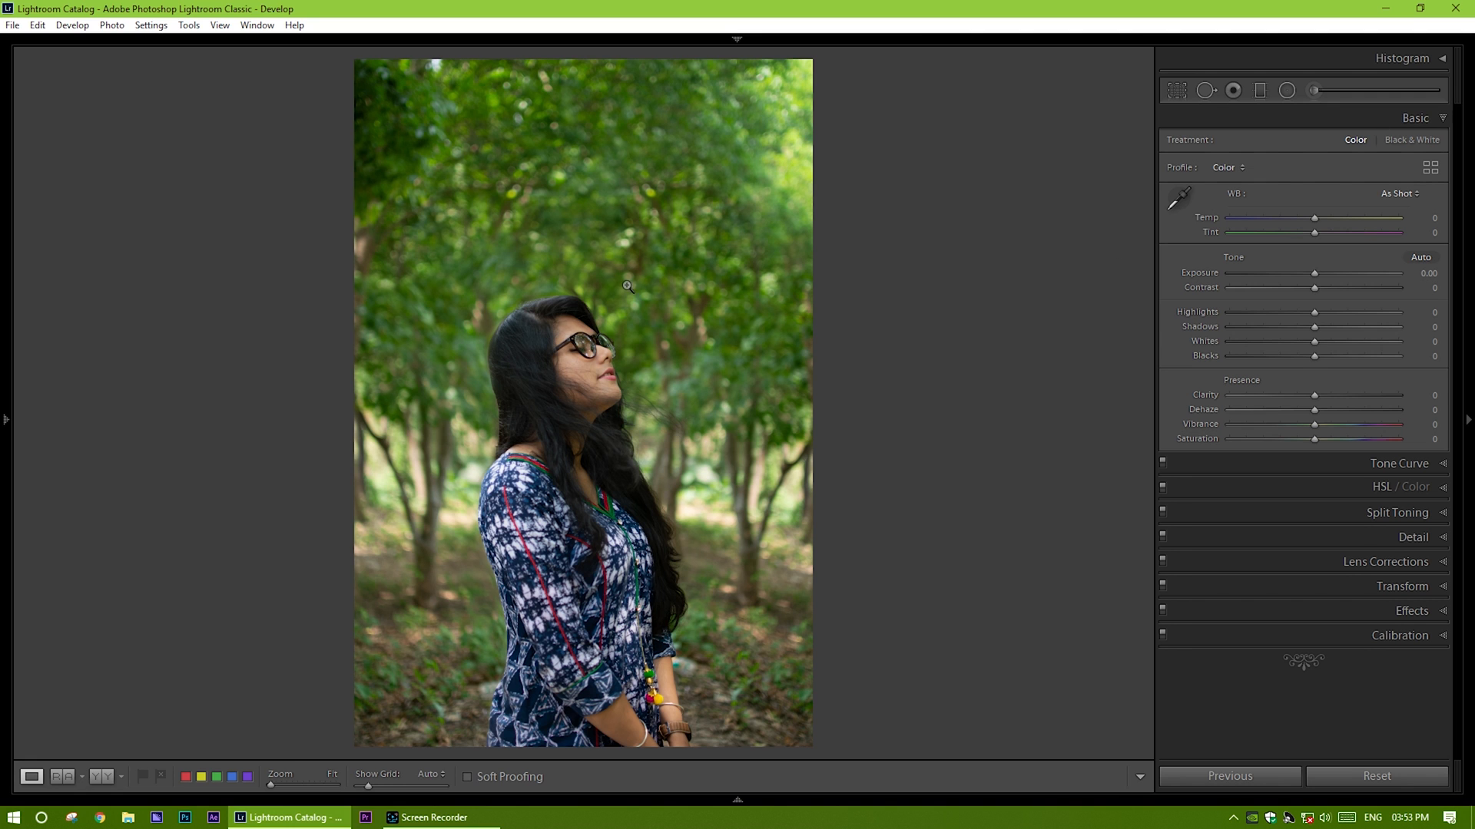
{"action": "left_click_drag", "start_coordinate": [572, 367], "coordinate": [623, 378]}
{"action": "left_click_drag", "start_coordinate": [788, 113], "coordinate": [802, 364]}
{"action": "left_click_drag", "start_coordinate": [1417, 219], "coordinate": [1425, 219]}
{"action": "left_click_drag", "start_coordinate": [1424, 233], "coordinate": [1399, 284]}
- Set the photo's Exposure to −0.50 and Vibrance to −25
{"action": "left_click_drag", "start_coordinate": [1422, 275], "coordinate": [1399, 274]}
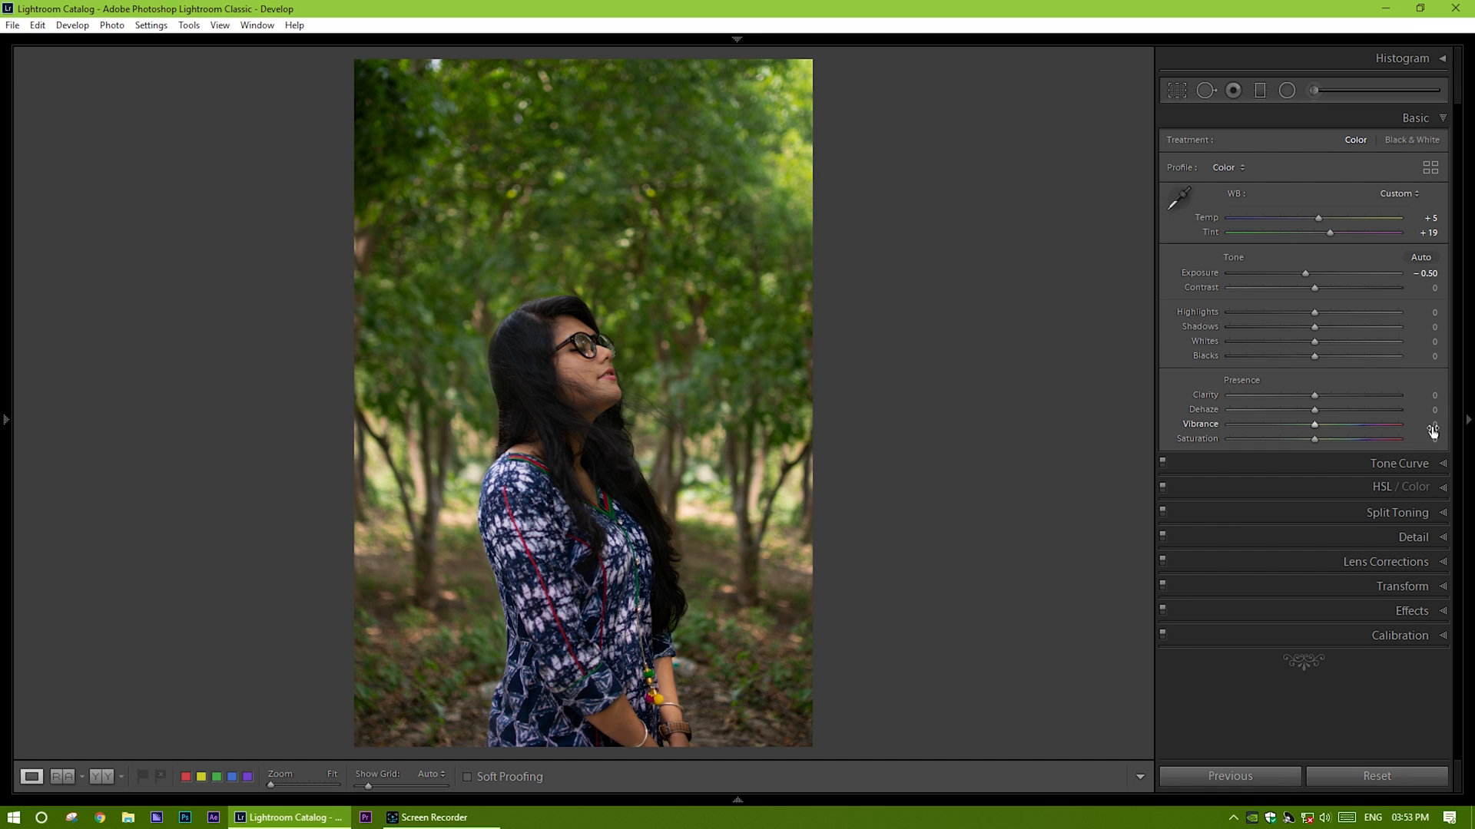
{"action": "left_click_drag", "start_coordinate": [1432, 432], "coordinate": [1407, 431]}
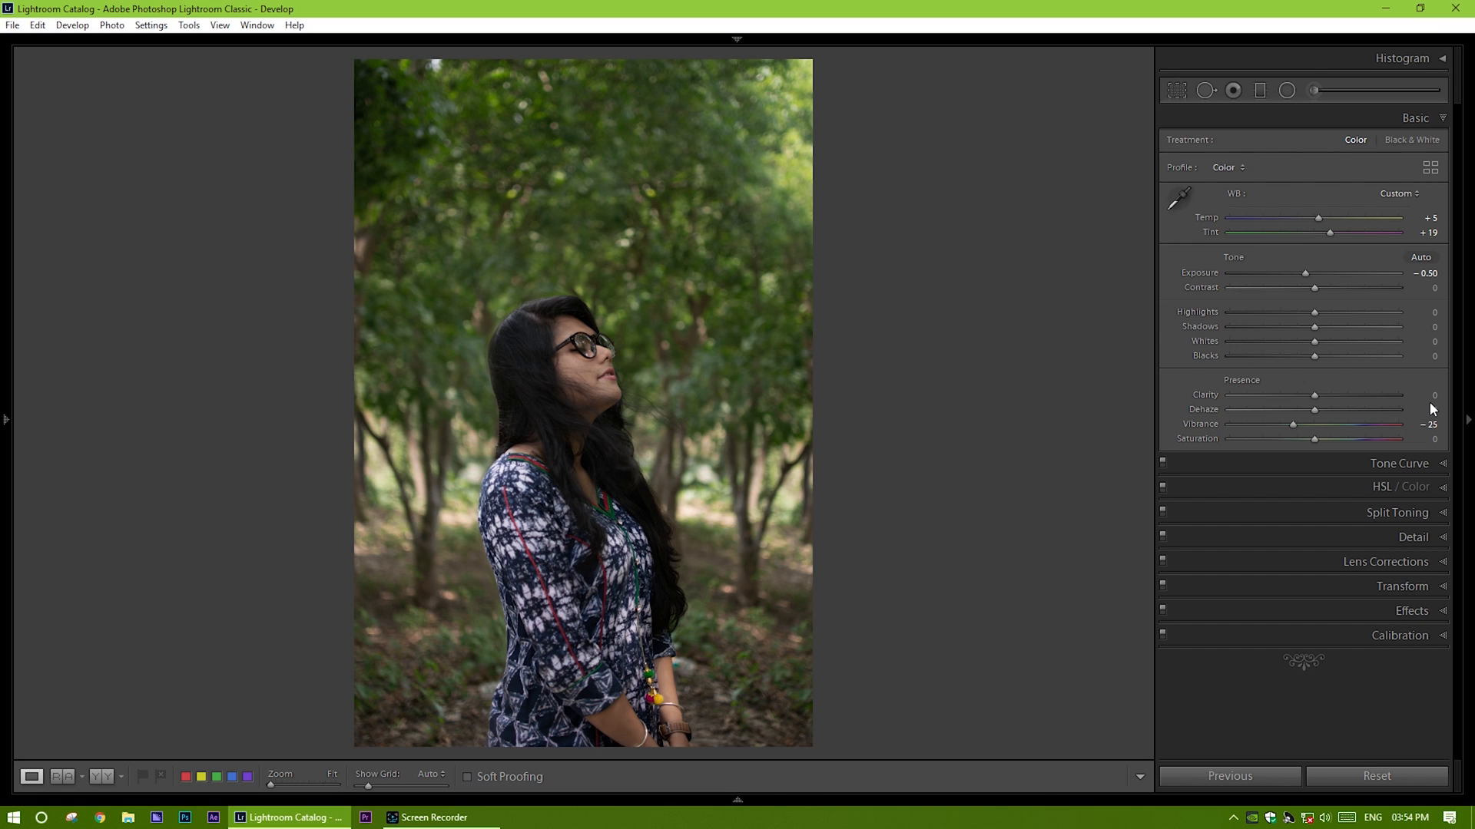
{"action": "left_click", "coordinate": [1445, 115]}
- Shape the RGB point curve with lifted blacks, lowered shadows and an upper point at about 74.5 / 71.8 %, and preview its effect
{"action": "left_click", "coordinate": [1442, 145]}
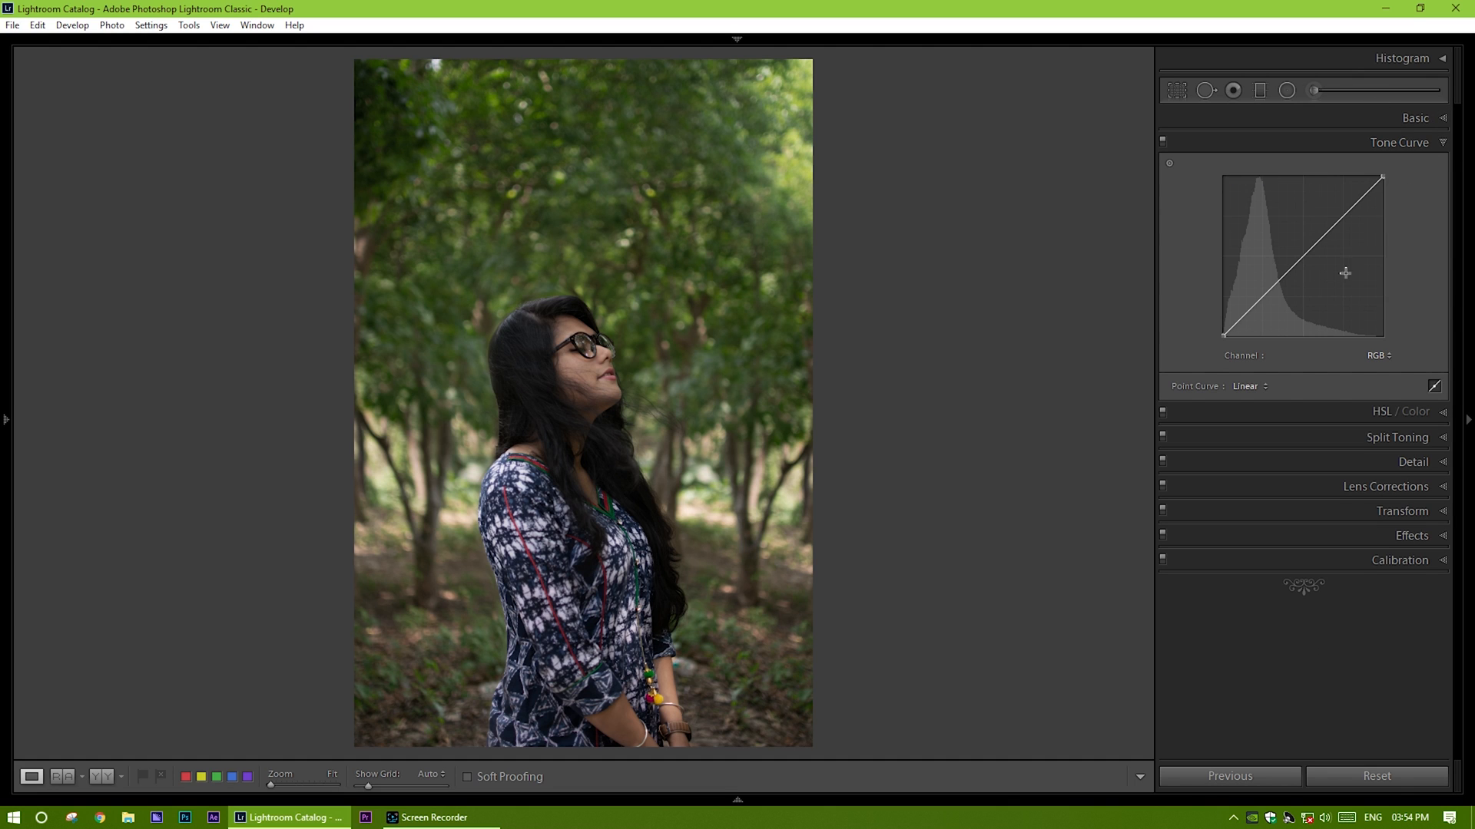
{"action": "left_click_drag", "start_coordinate": [1228, 331], "coordinate": [1237, 316]}
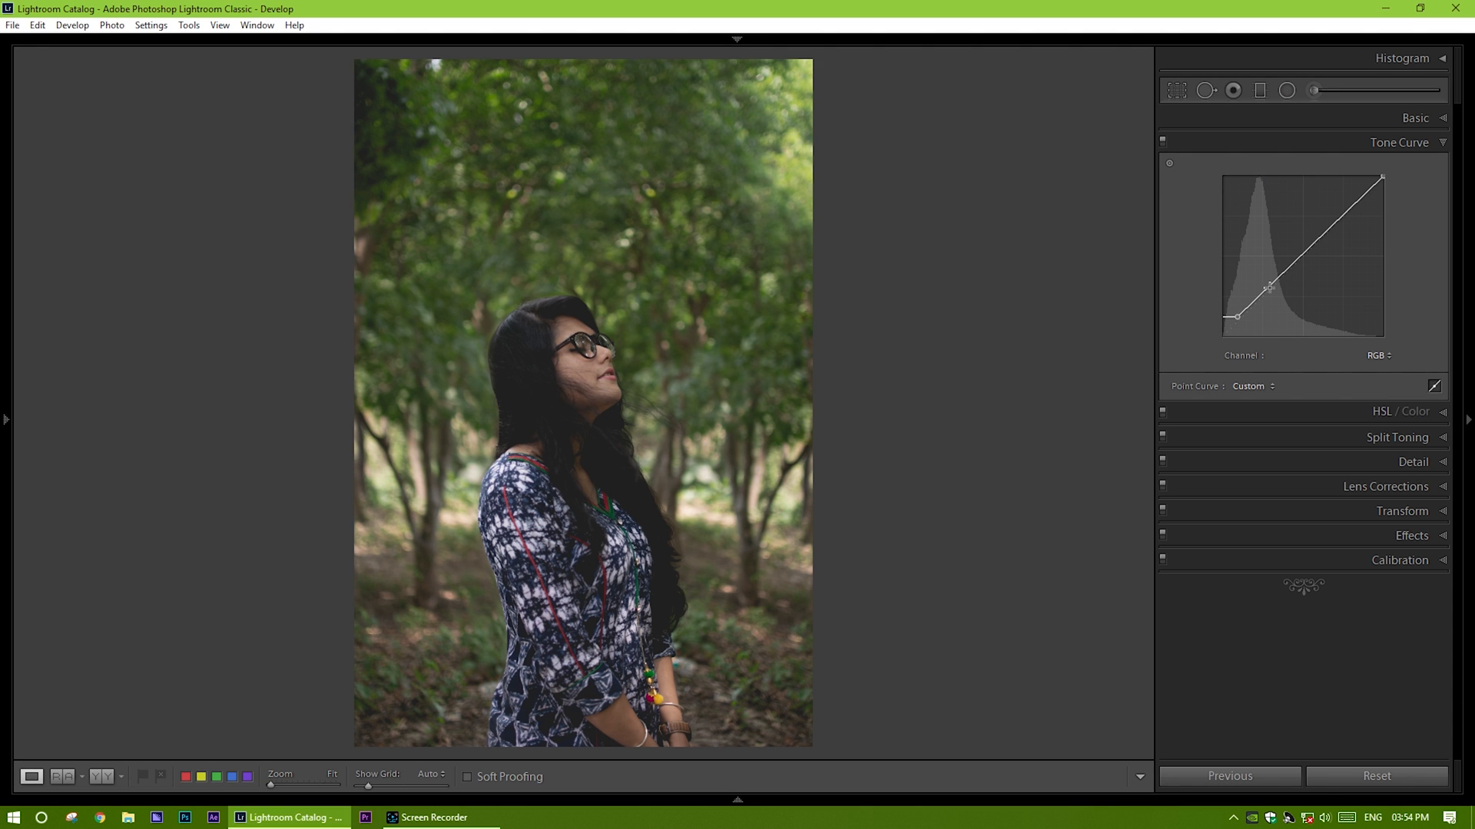
{"action": "left_click_drag", "start_coordinate": [1268, 287], "coordinate": [1342, 220]}
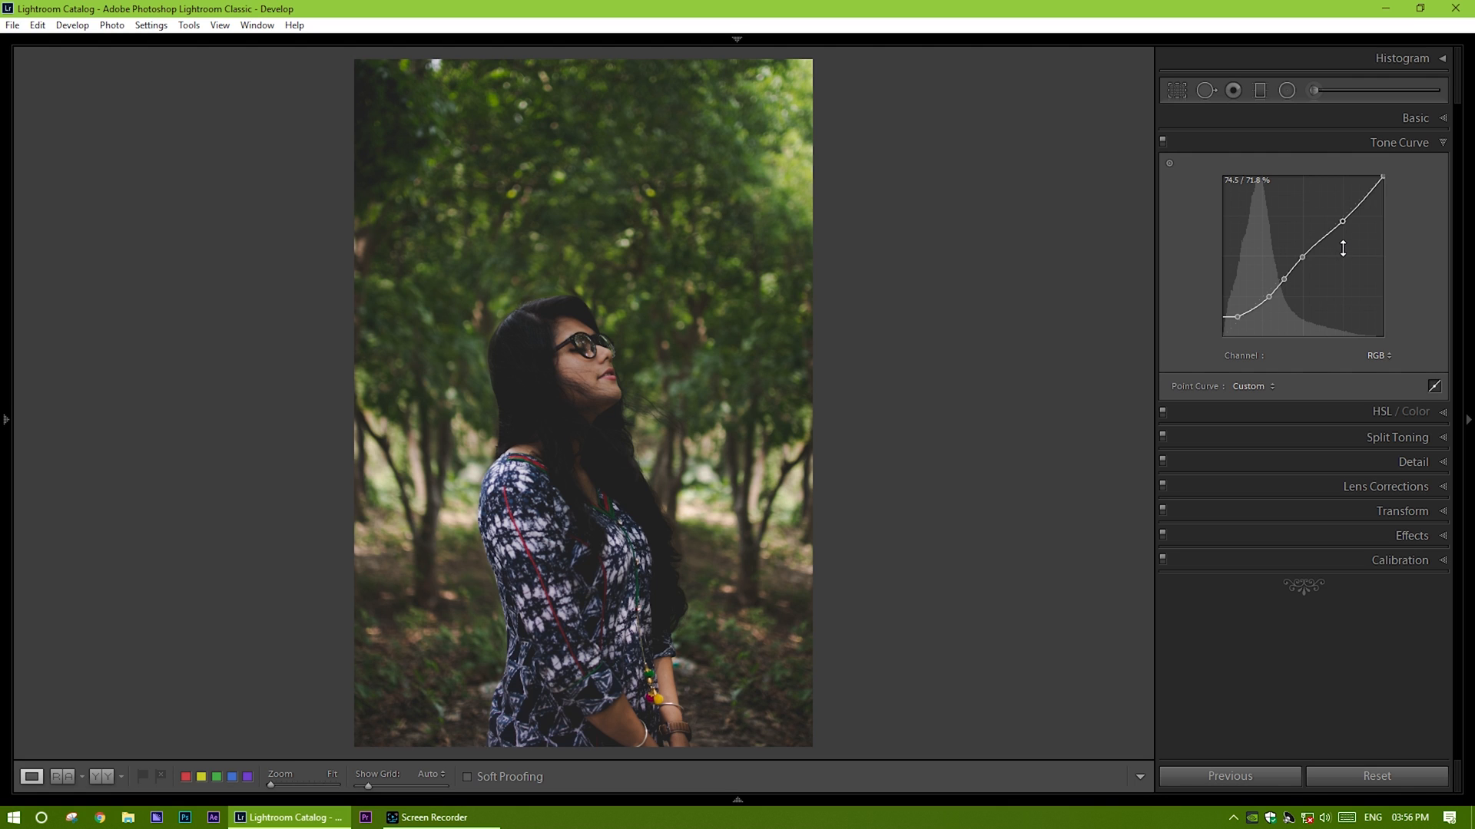
{"action": "left_click", "coordinate": [1444, 144]}
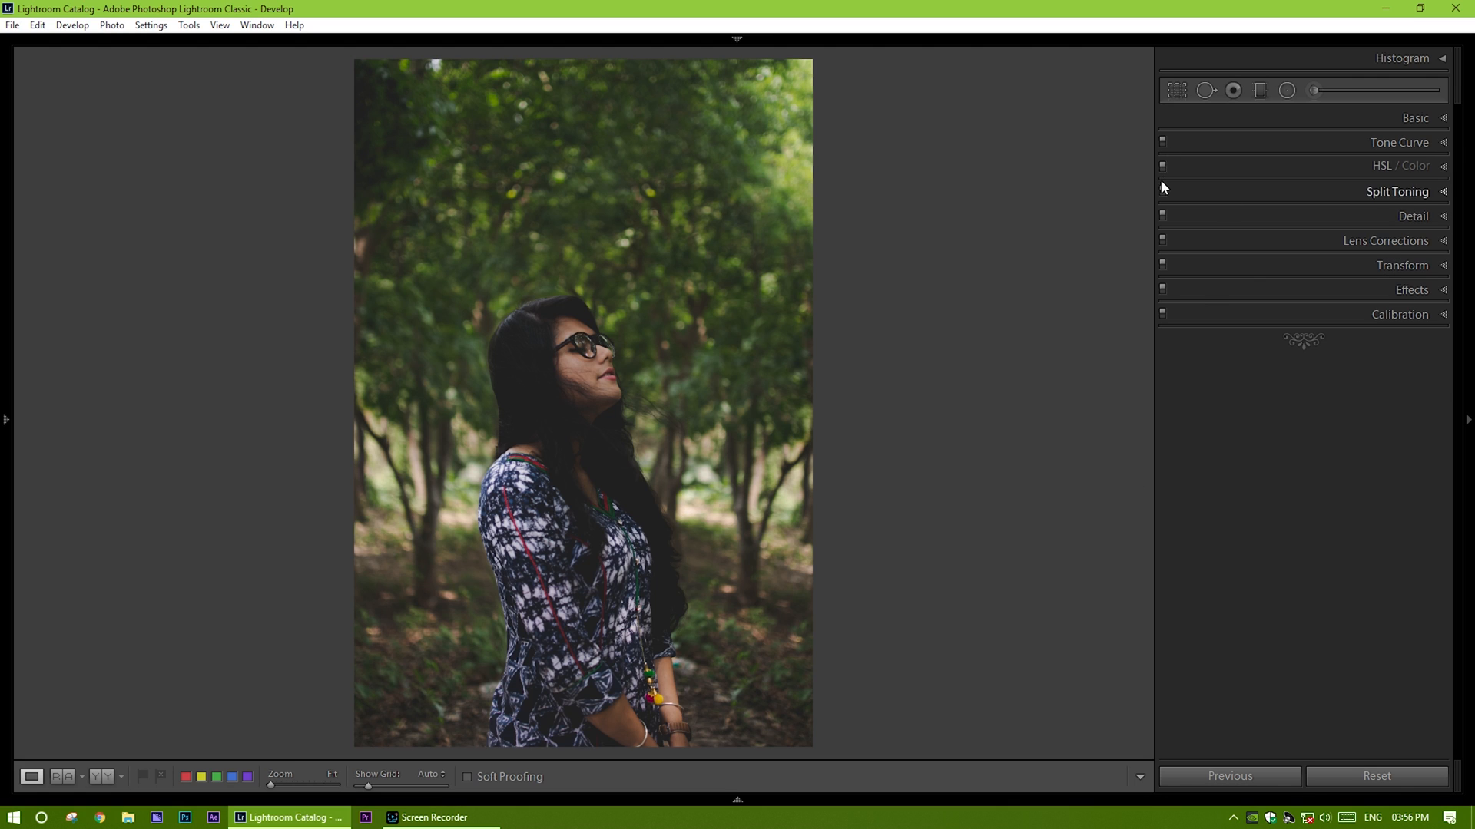
{"action": "left_click", "coordinate": [1162, 141]}
{"action": "left_click", "coordinate": [1163, 142]}
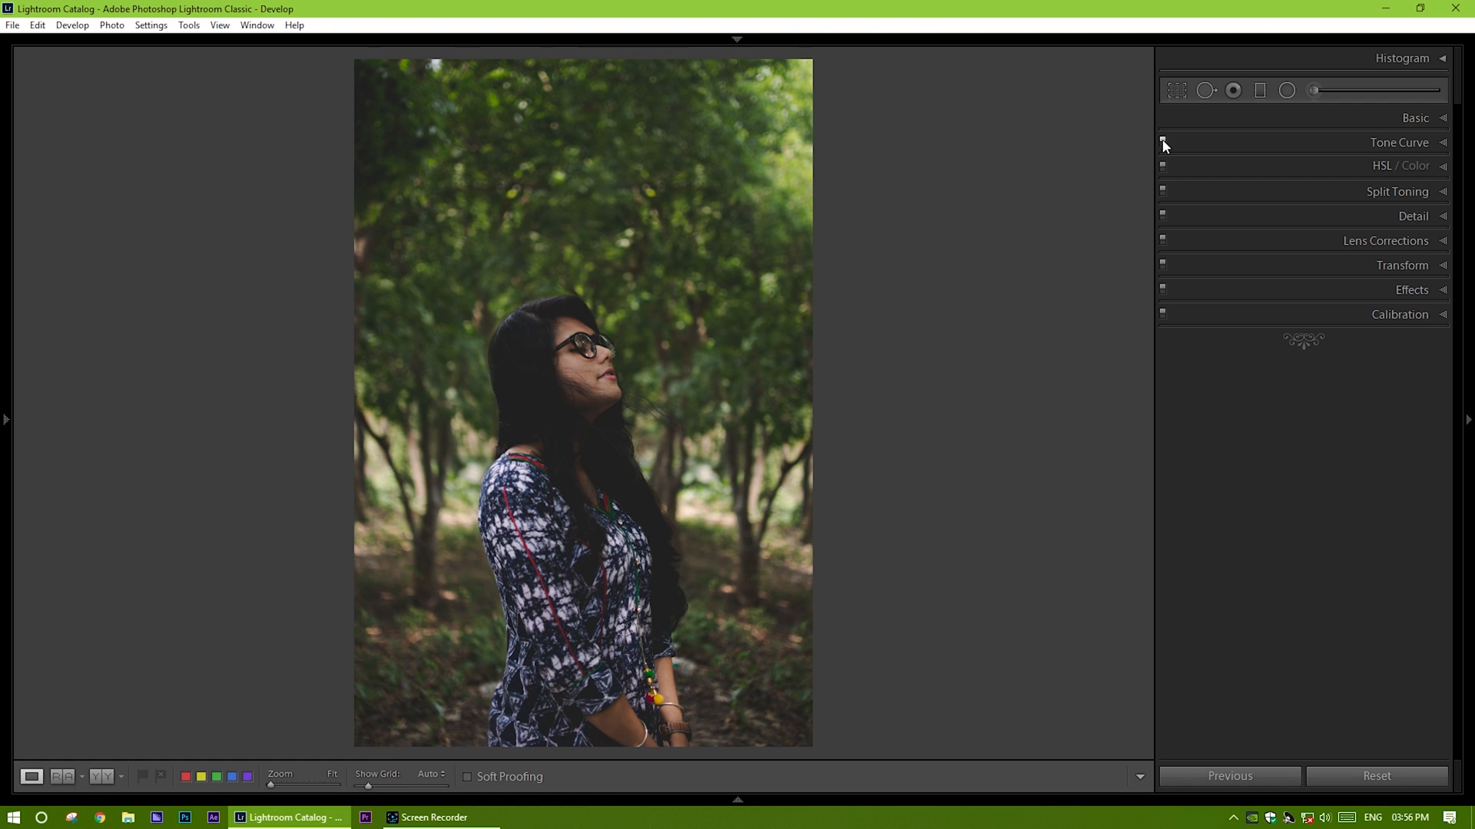
- Lower the white end point of the RGB tone curve slightly
{"action": "left_click", "coordinate": [1444, 143]}
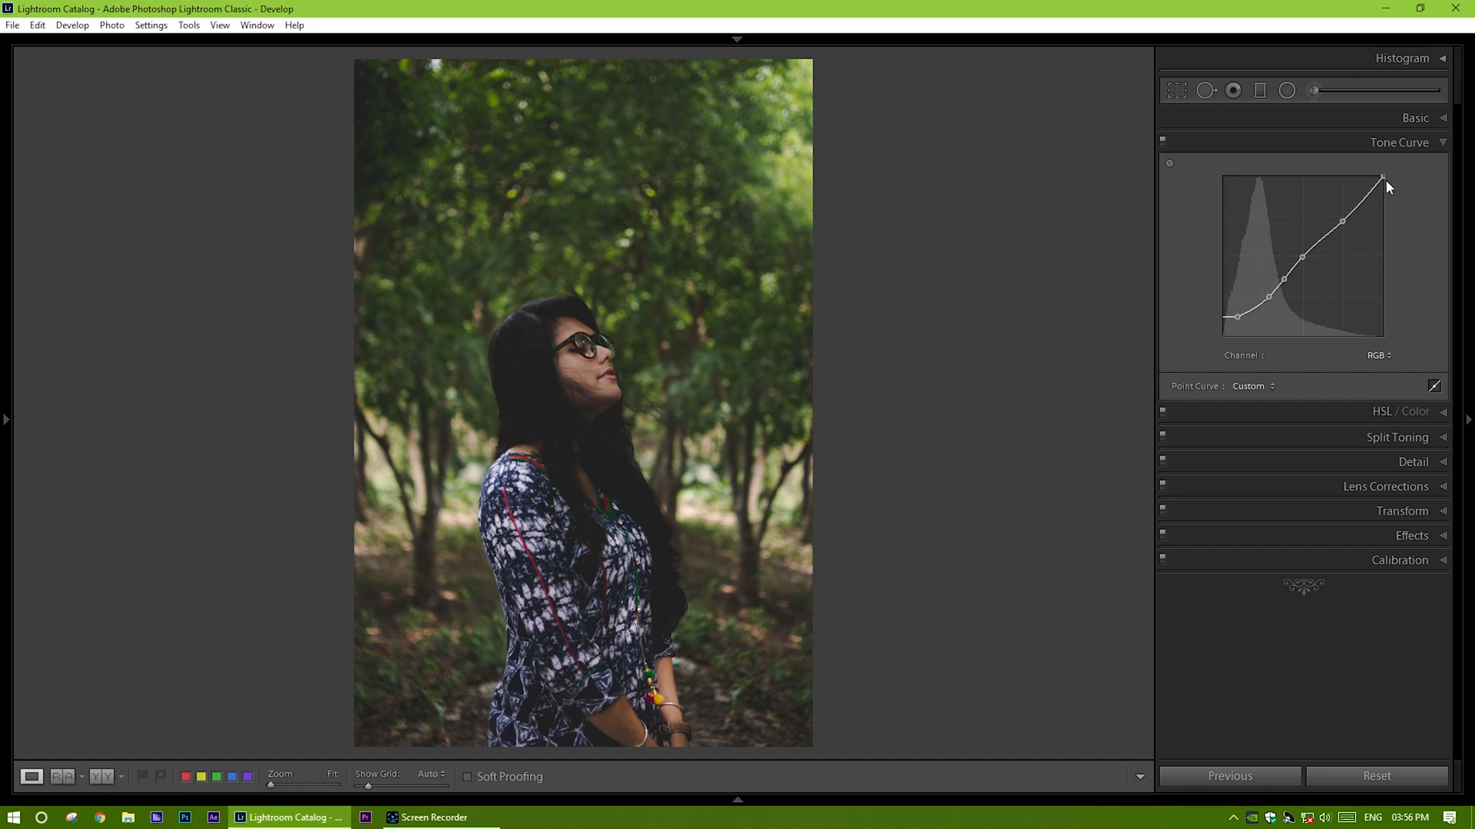
{"action": "left_click_drag", "start_coordinate": [1382, 177], "coordinate": [1385, 187]}
{"action": "left_click_drag", "start_coordinate": [1389, 189], "coordinate": [1390, 185]}
{"action": "left_click_drag", "start_coordinate": [1395, 180], "coordinate": [1396, 188]}
{"action": "left_click", "coordinate": [1436, 144]}
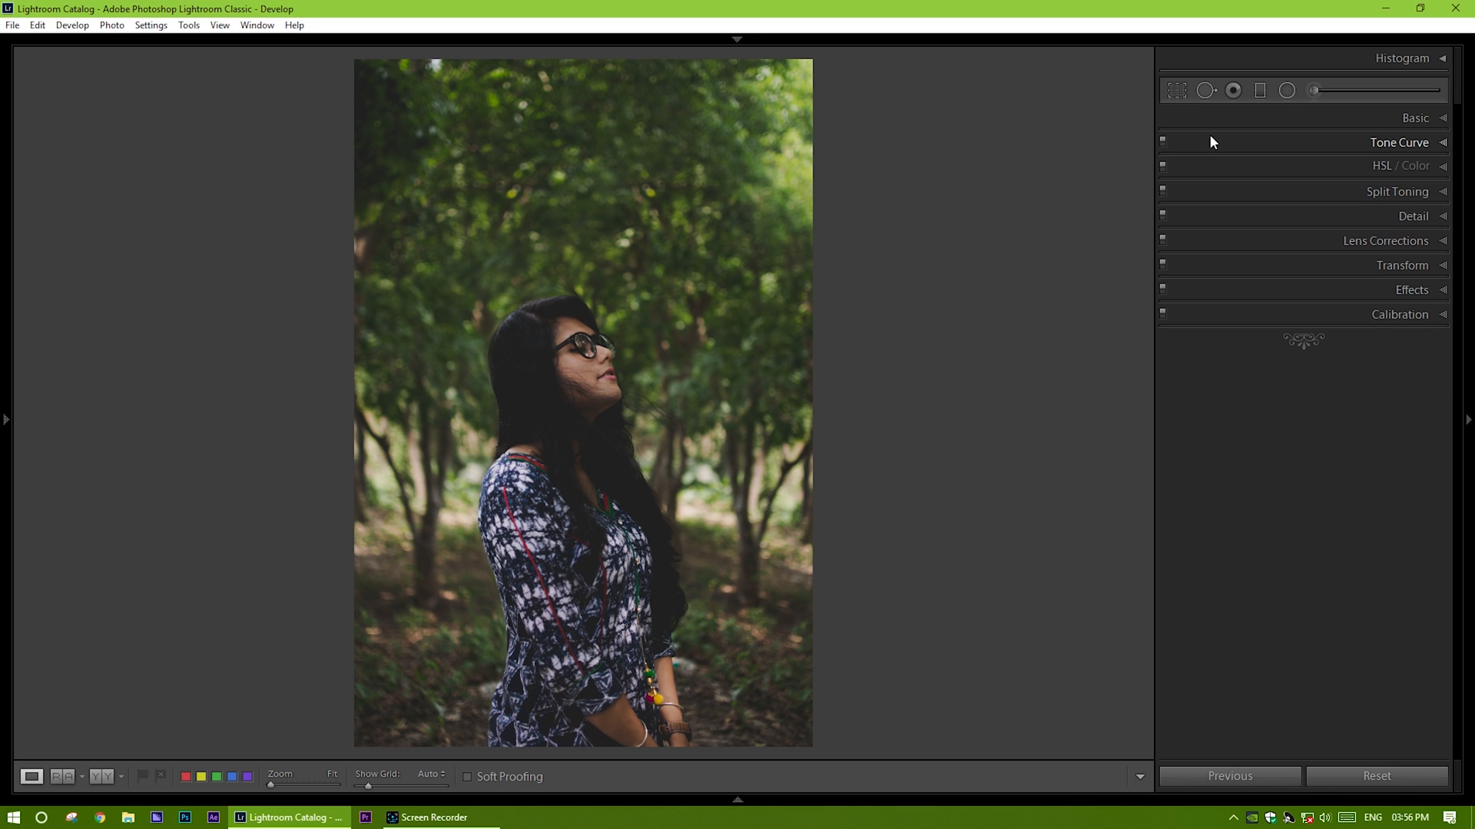
- Compare the photo with the tone curve adjustment switched off and on
{"action": "left_click", "coordinate": [1162, 139]}
{"action": "left_click", "coordinate": [1162, 140]}
{"action": "left_click", "coordinate": [1162, 140]}
{"action": "left_click", "coordinate": [1162, 140]}
{"action": "left_click", "coordinate": [1164, 141]}
{"action": "left_click", "coordinate": [1165, 141]}
- Set the HSL hues to Red +47, Yellow −27, Green −6, Blue −14 and Purple −42
{"action": "left_click", "coordinate": [1442, 167]}
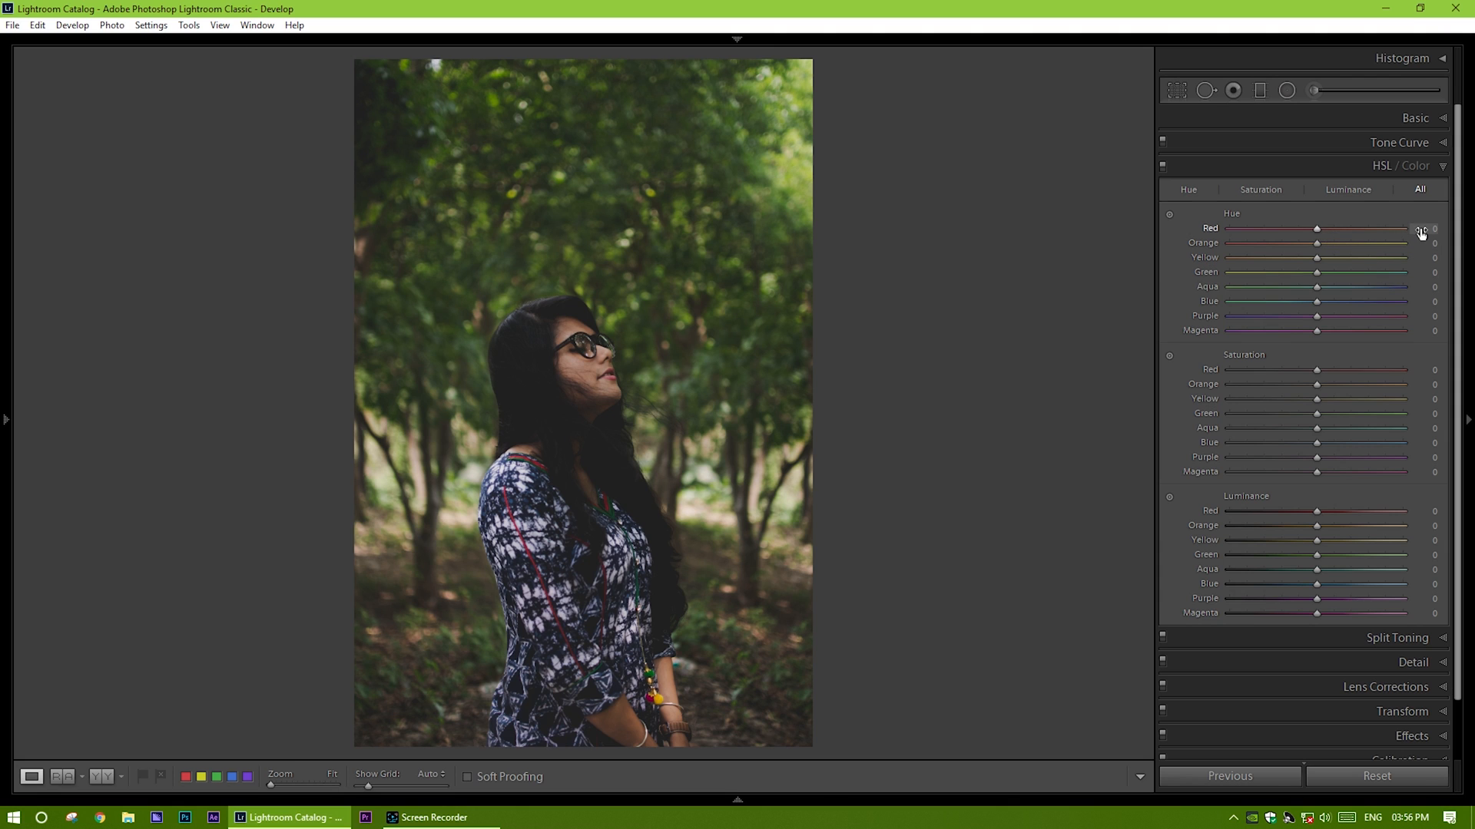
{"action": "left_click_drag", "start_coordinate": [1421, 228], "coordinate": [1457, 228]}
{"action": "left_click_drag", "start_coordinate": [1430, 258], "coordinate": [1425, 258]}
{"action": "left_click_drag", "start_coordinate": [1418, 258], "coordinate": [1409, 258]}
{"action": "left_click_drag", "start_coordinate": [1431, 272], "coordinate": [1427, 273]}
{"action": "left_click_drag", "start_coordinate": [1431, 298], "coordinate": [1420, 298]}
{"action": "left_click_drag", "start_coordinate": [1432, 318], "coordinate": [1394, 318]}
- Set the HSL saturation to Red −43, Orange −11, Green −30 and Blue −29
{"action": "left_click", "coordinate": [1427, 370]}
{"action": "left_click", "coordinate": [1426, 352]}
{"action": "left_click_drag", "start_coordinate": [1430, 368], "coordinate": [1394, 369]}
{"action": "mouse_move", "coordinate": [1430, 380]}
{"action": "left_mouse_down"}
{"action": "mouse_move", "coordinate": [1413, 380]}
{"action": "mouse_move", "coordinate": [1425, 390]}
{"action": "left_mouse_up"}
{"action": "left_click_drag", "start_coordinate": [1433, 420], "coordinate": [1368, 413]}
{"action": "left_click", "coordinate": [1430, 447]}
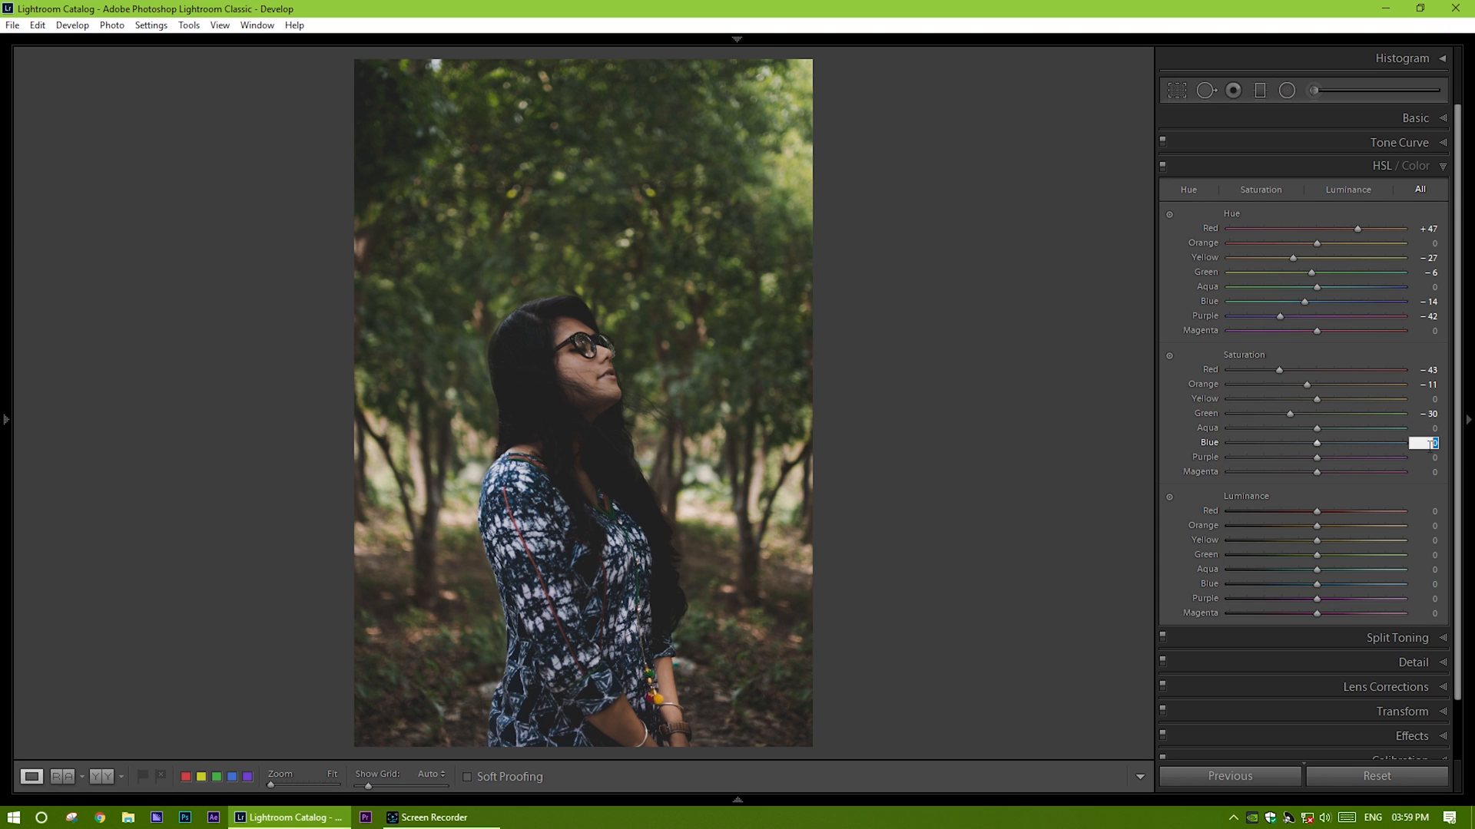
{"action": "left_click", "coordinate": [1122, 439]}
{"action": "left_click_drag", "start_coordinate": [1428, 444], "coordinate": [1412, 445]}
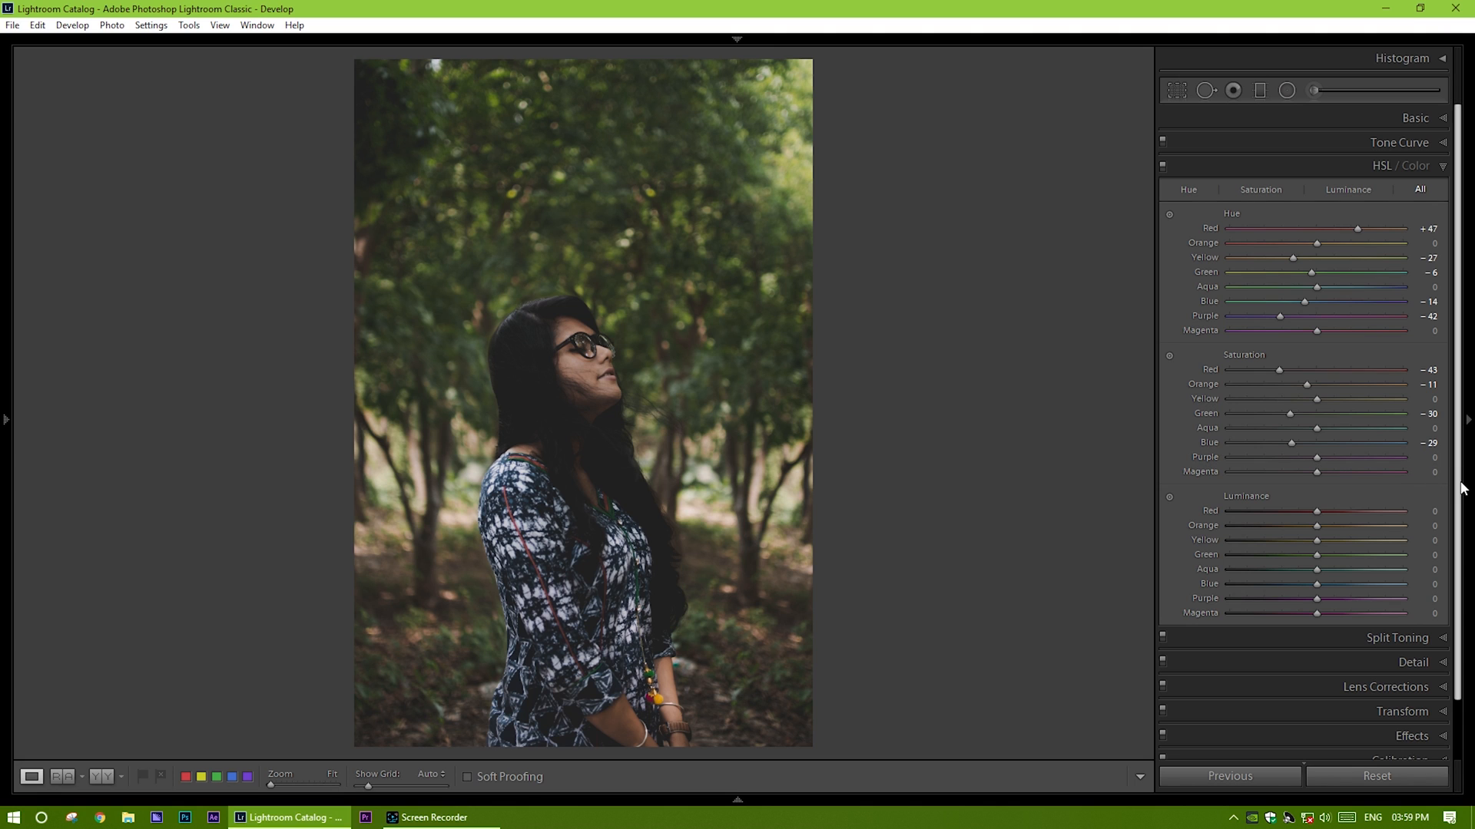
- Set the HSL luminance to Orange +56, Yellow −30, Green −22, Aqua −48 and Blue +59
{"action": "scroll", "coordinate": [1349, 471], "scroll_direction": "down", "scroll_amount": 2}
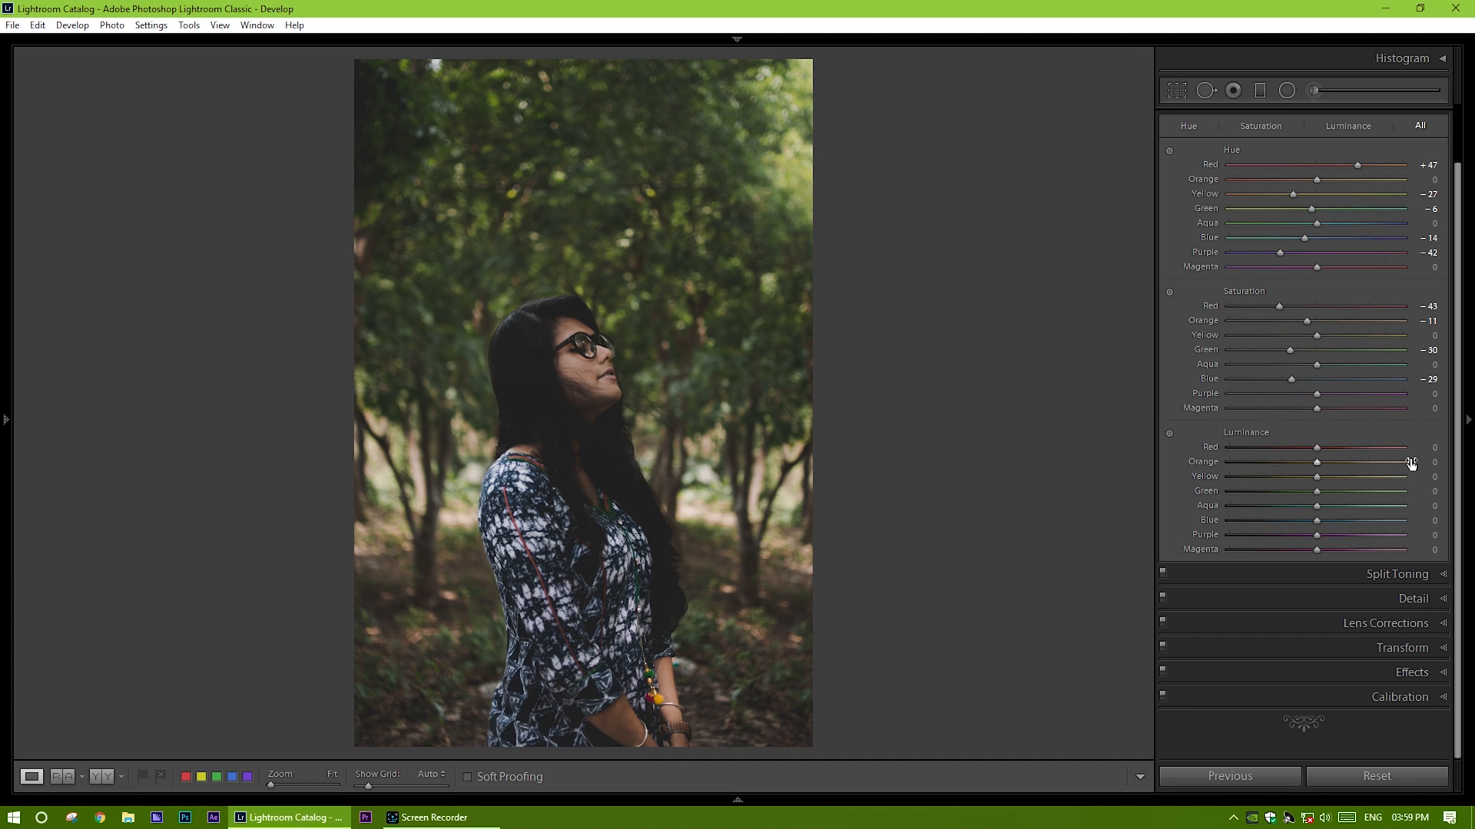
{"action": "mouse_move", "coordinate": [1316, 461]}
{"action": "left_mouse_down"}
{"action": "mouse_move", "coordinate": [1369, 461]}
{"action": "mouse_move", "coordinate": [1269, 461]}
{"action": "mouse_move", "coordinate": [1359, 462]}
{"action": "mouse_move", "coordinate": [1327, 461]}
{"action": "left_mouse_up"}
{"action": "left_click_drag", "start_coordinate": [1327, 461], "coordinate": [1365, 462]}
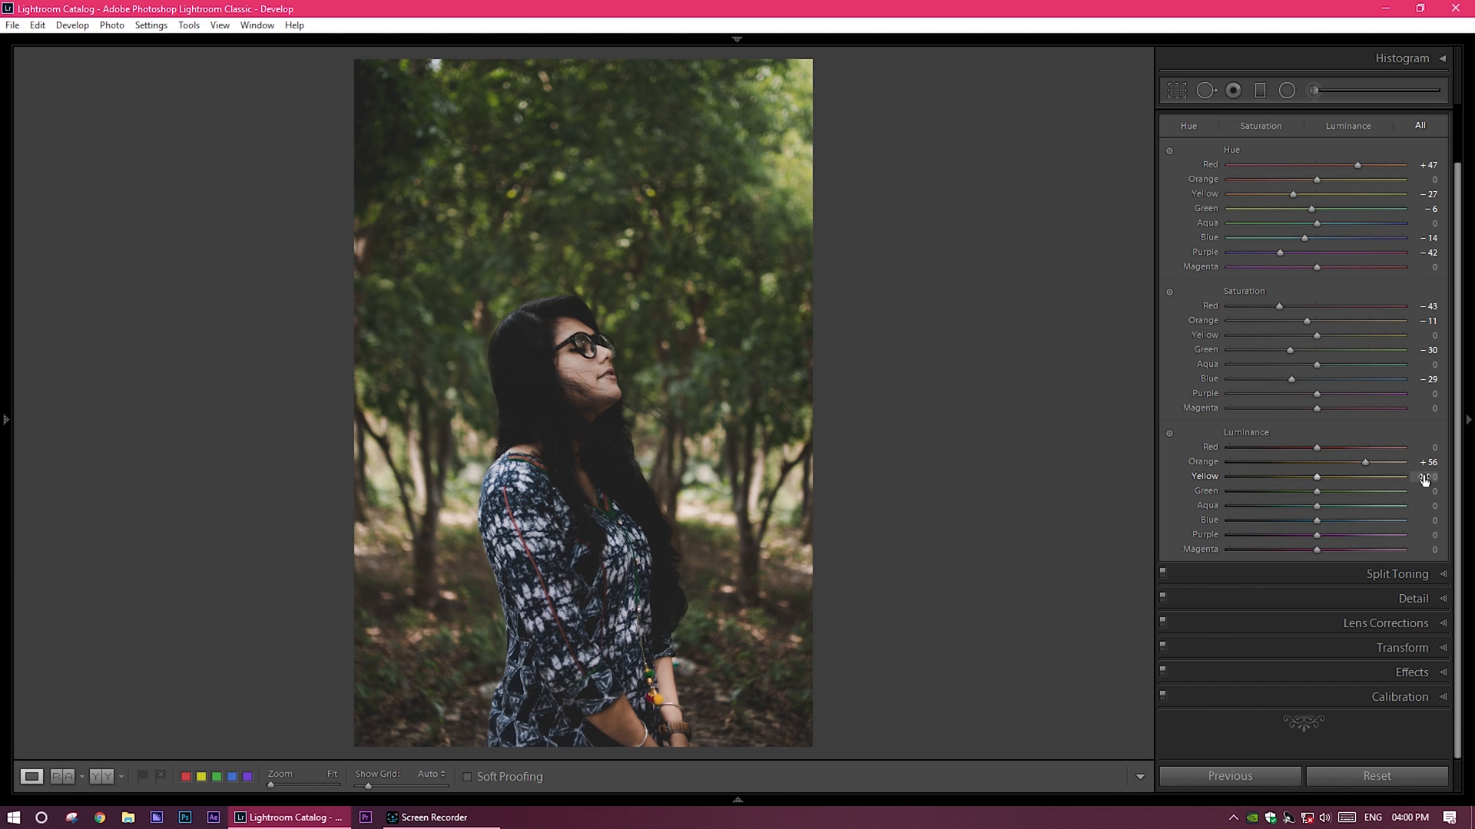
{"action": "left_click_drag", "start_coordinate": [1425, 479], "coordinate": [1401, 479]}
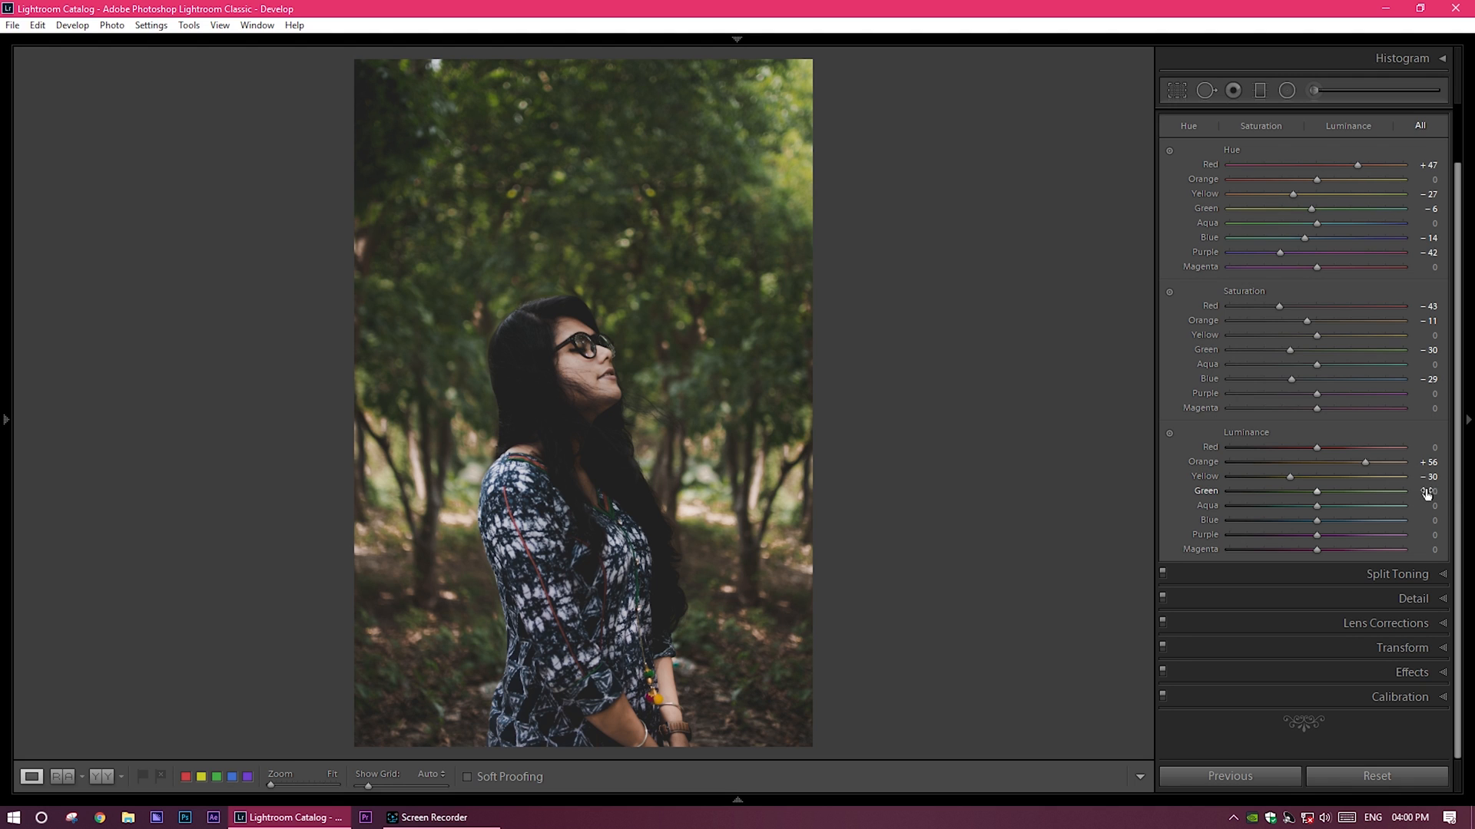
{"action": "left_click_drag", "start_coordinate": [1425, 488], "coordinate": [1413, 488]}
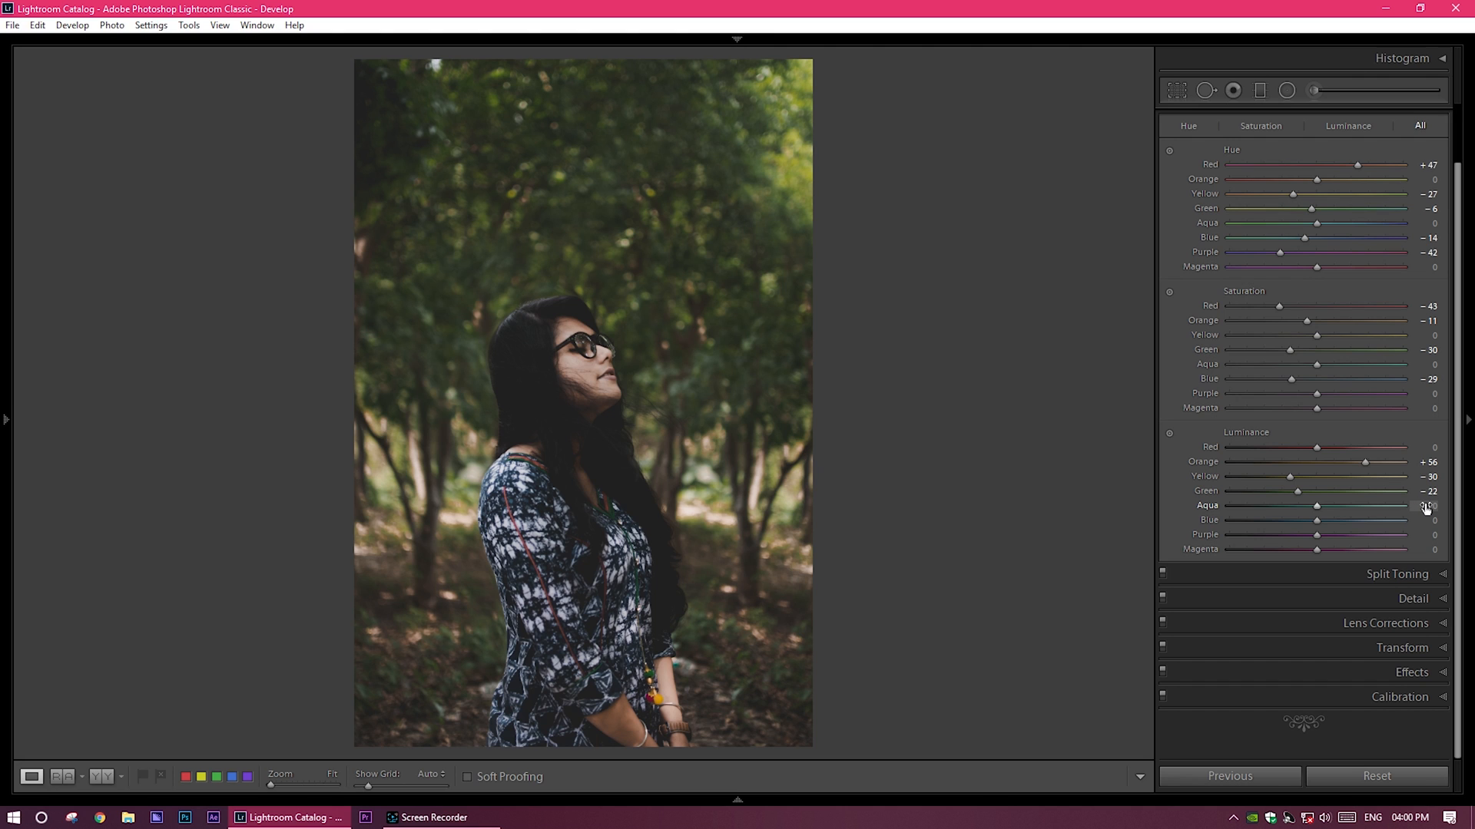
{"action": "left_click_drag", "start_coordinate": [1426, 504], "coordinate": [1393, 504]}
{"action": "left_click_drag", "start_coordinate": [1421, 520], "coordinate": [1443, 520]}
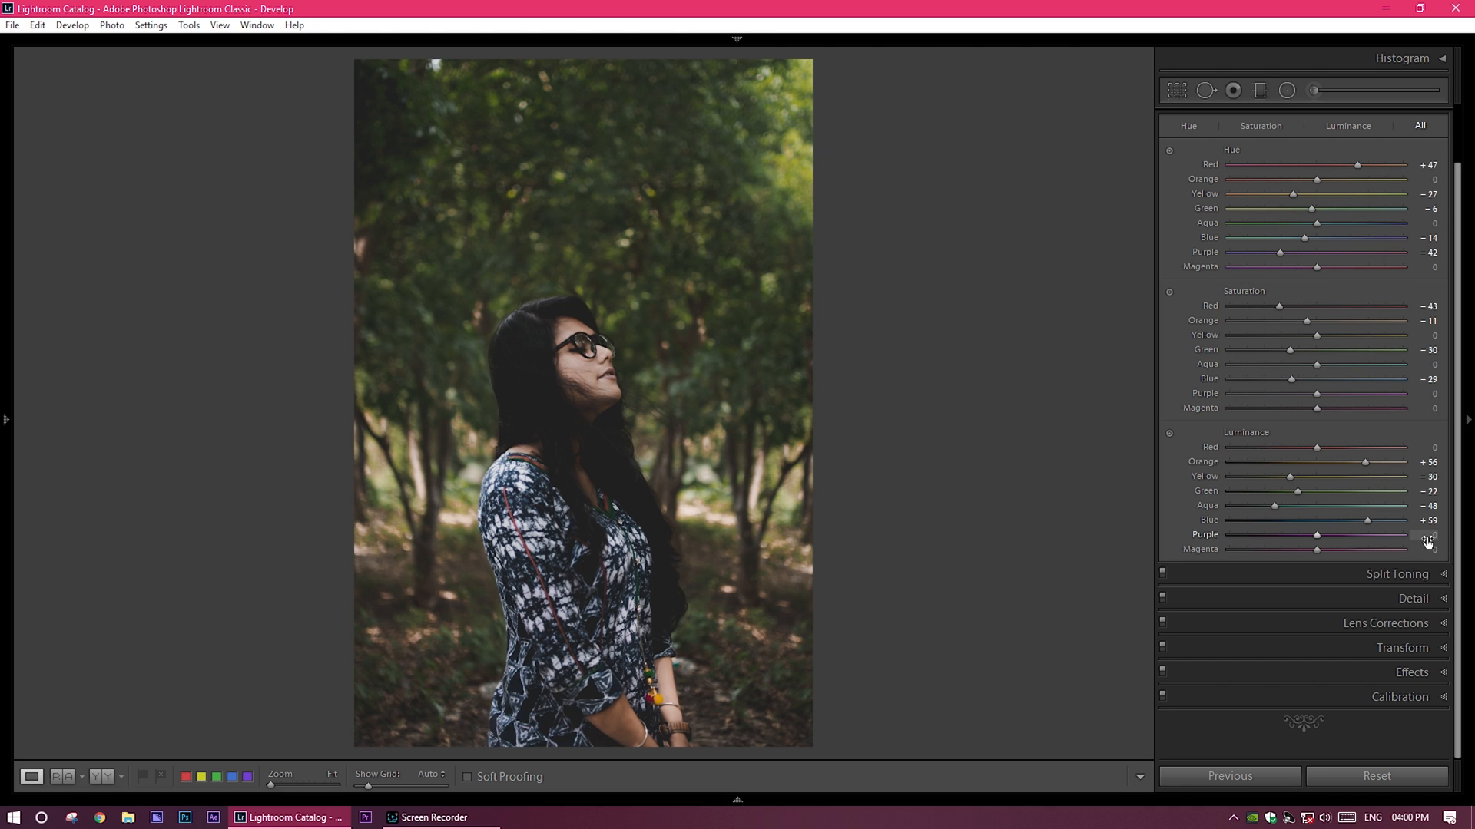
- Lower the Purple and Magenta luminance to finish the HSL adjustments
{"action": "left_click_drag", "start_coordinate": [1429, 533], "coordinate": [1400, 534]}
{"action": "left_click", "coordinate": [1429, 551]}
{"action": "left_click", "coordinate": [1091, 540]}
{"action": "left_click_drag", "start_coordinate": [1427, 553], "coordinate": [1413, 553]}
{"action": "scroll", "coordinate": [1445, 144], "scroll_direction": "up", "scroll_amount": 2}
{"action": "left_click", "coordinate": [1444, 170]}
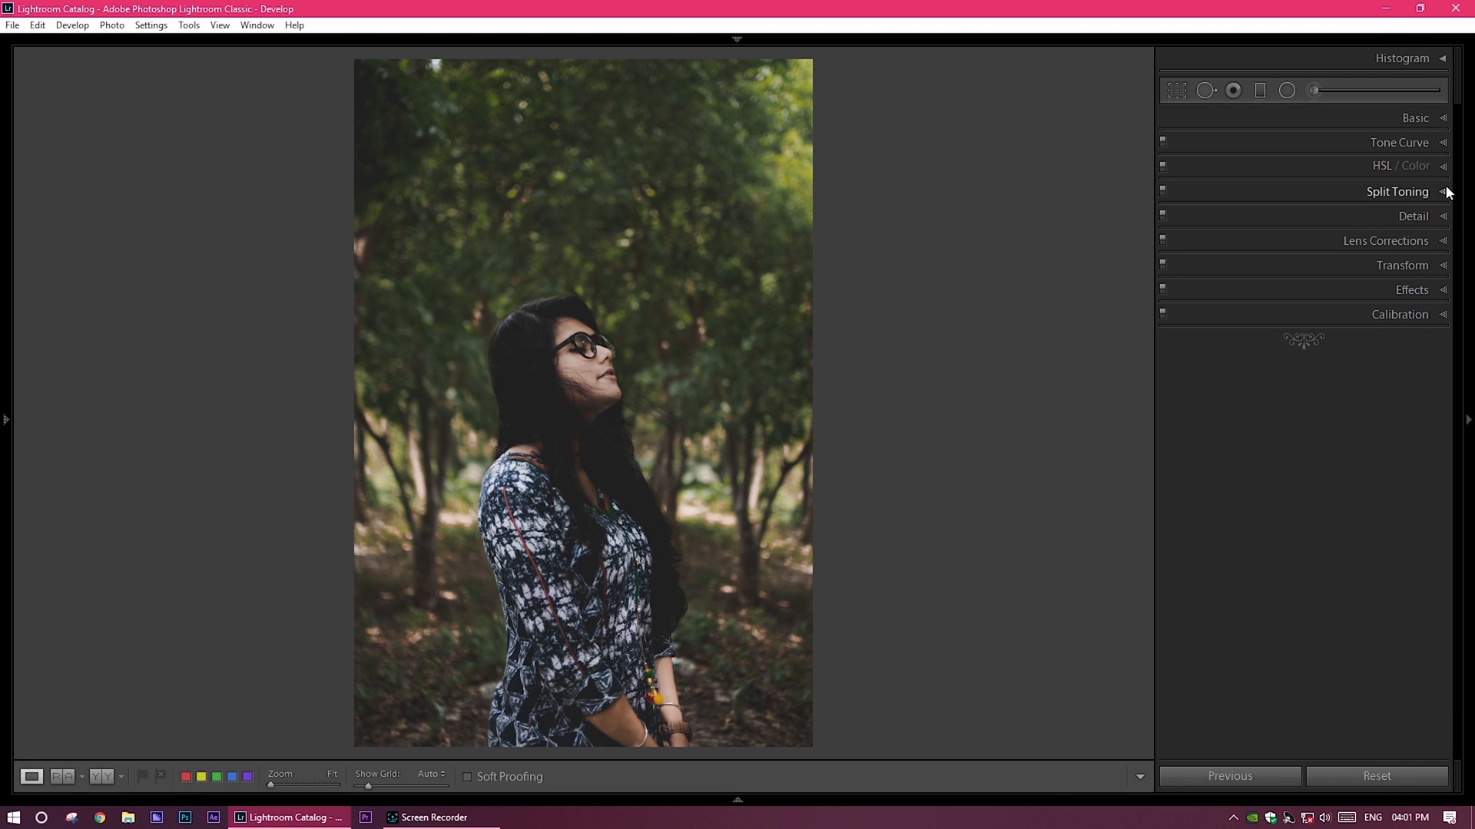
{"action": "left_click", "coordinate": [1444, 192]}
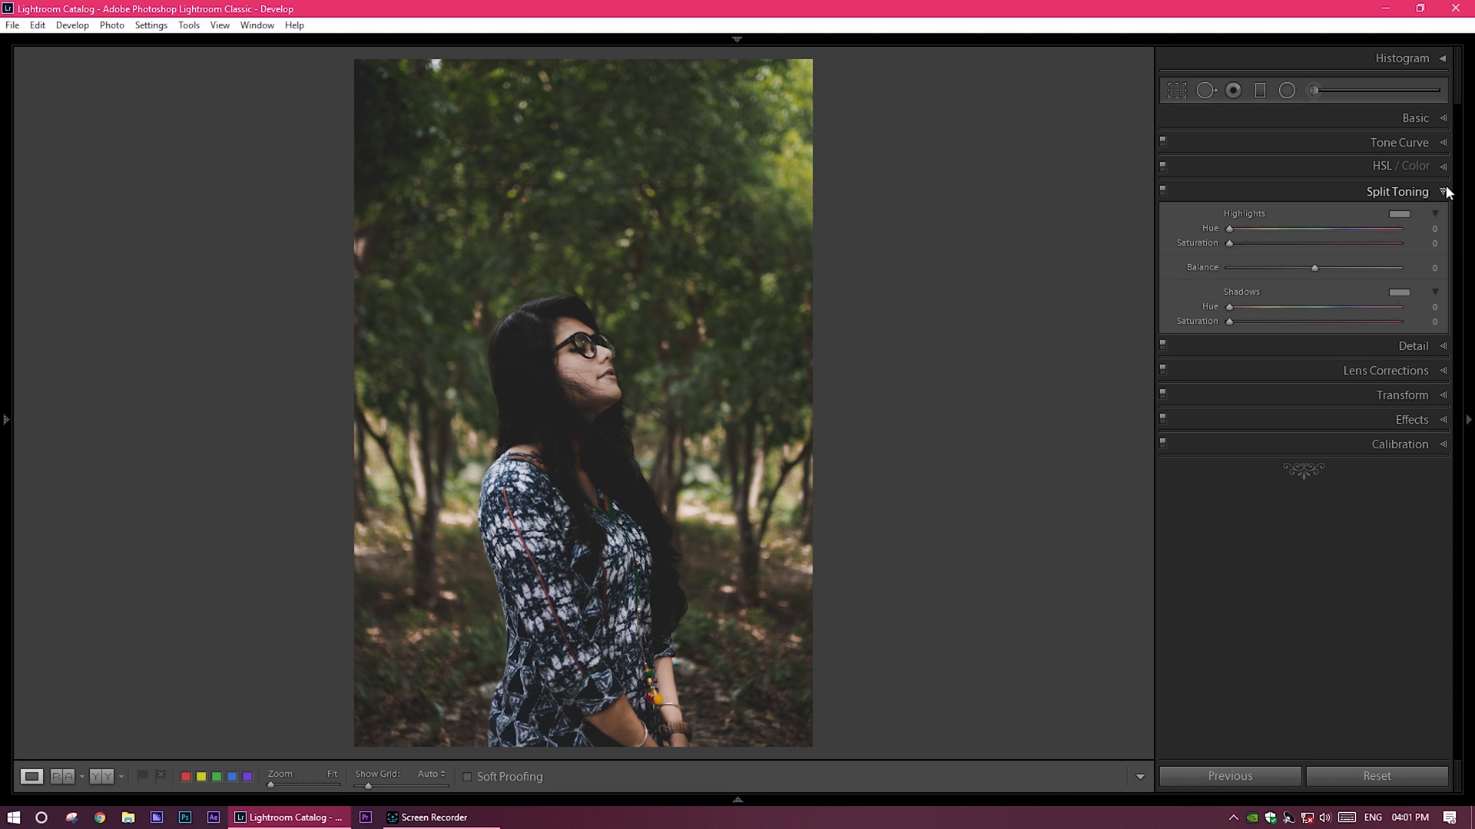
{"action": "left_click", "coordinate": [1444, 191]}
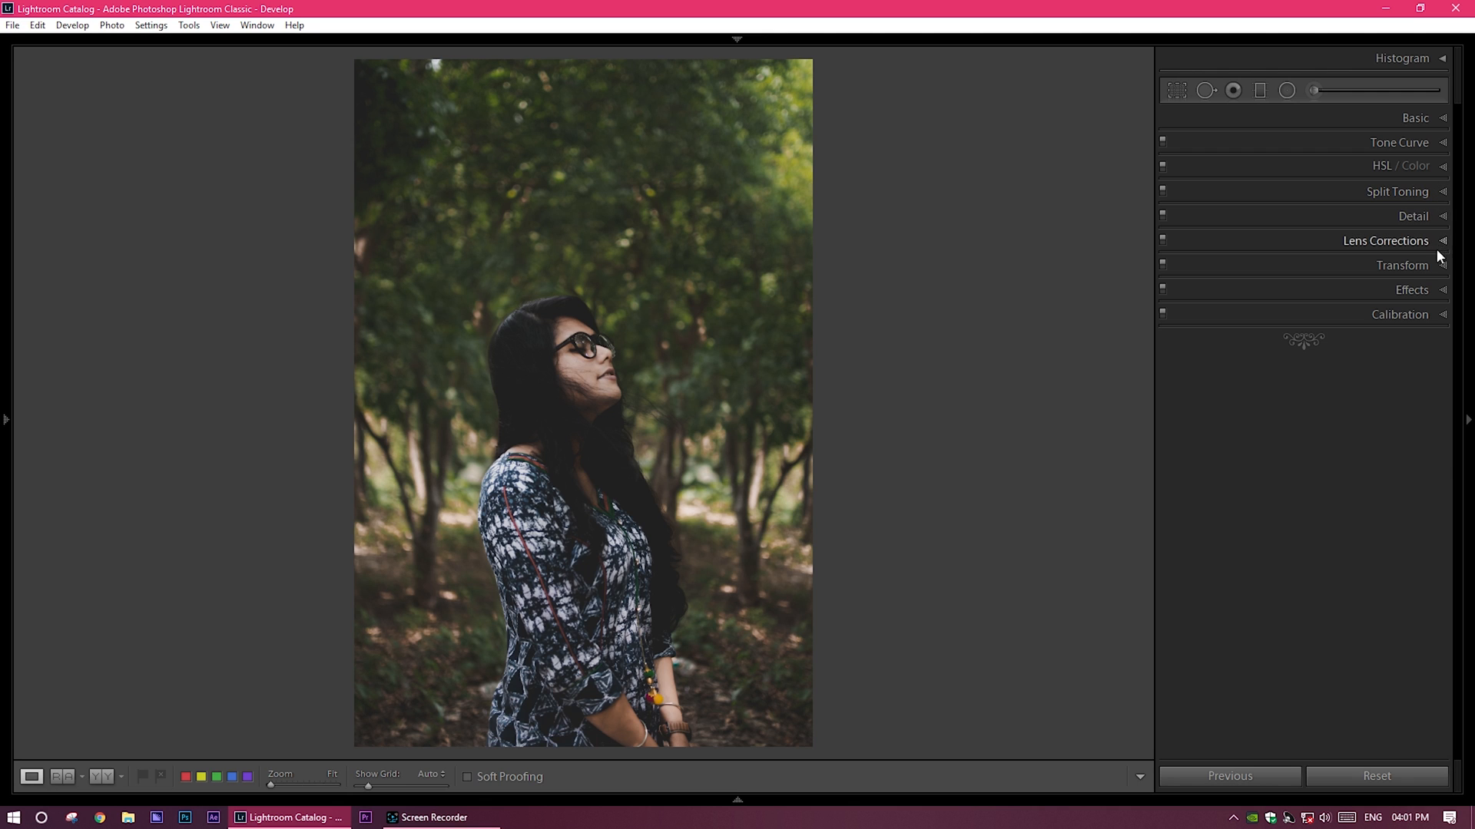
- Preview the detail around the woman's glasses and set the Sharpening Amount to 94
{"action": "left_click", "coordinate": [1444, 216]}
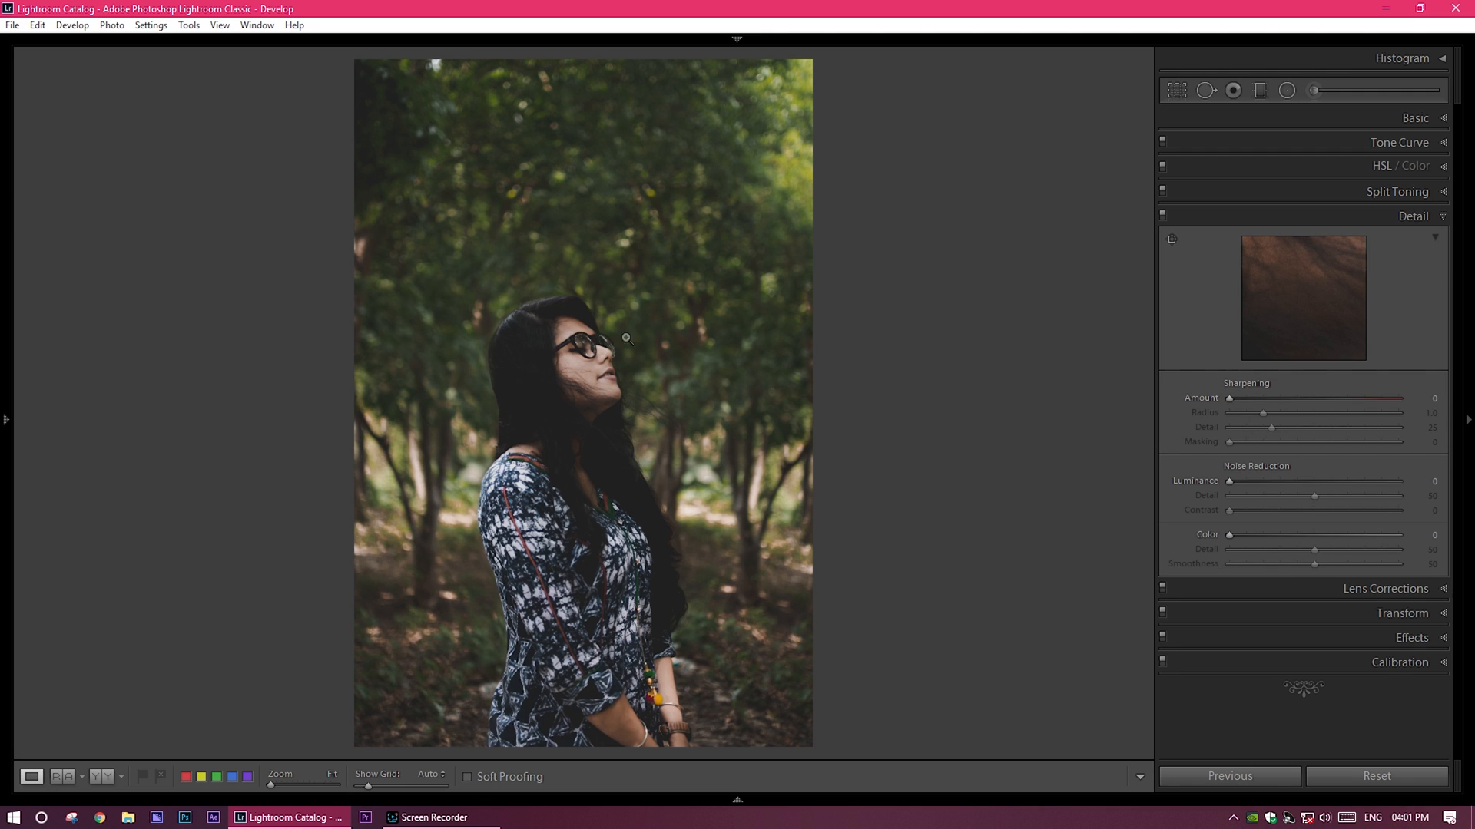
{"action": "left_click", "coordinate": [1171, 239]}
{"action": "left_click", "coordinate": [578, 344]}
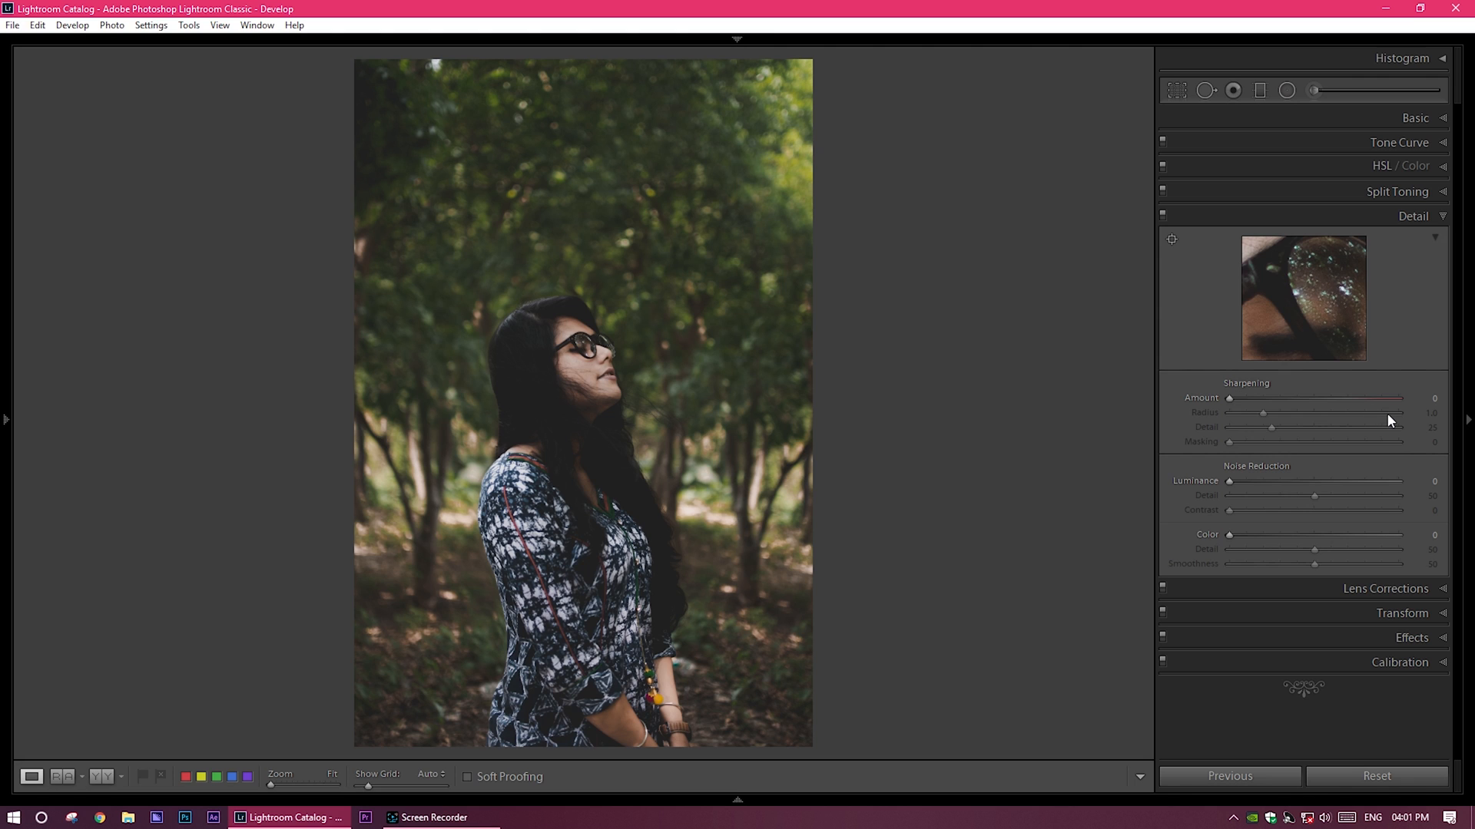
{"action": "left_click", "coordinate": [1426, 399]}
{"action": "type", "text": "77"}
{"action": "key", "text": "Return"}
{"action": "mouse_move", "coordinate": [1319, 398]}
{"action": "left_mouse_down"}
{"action": "mouse_move", "coordinate": [1358, 399]}
{"action": "mouse_move", "coordinate": [1339, 399]}
{"action": "left_mouse_up"}
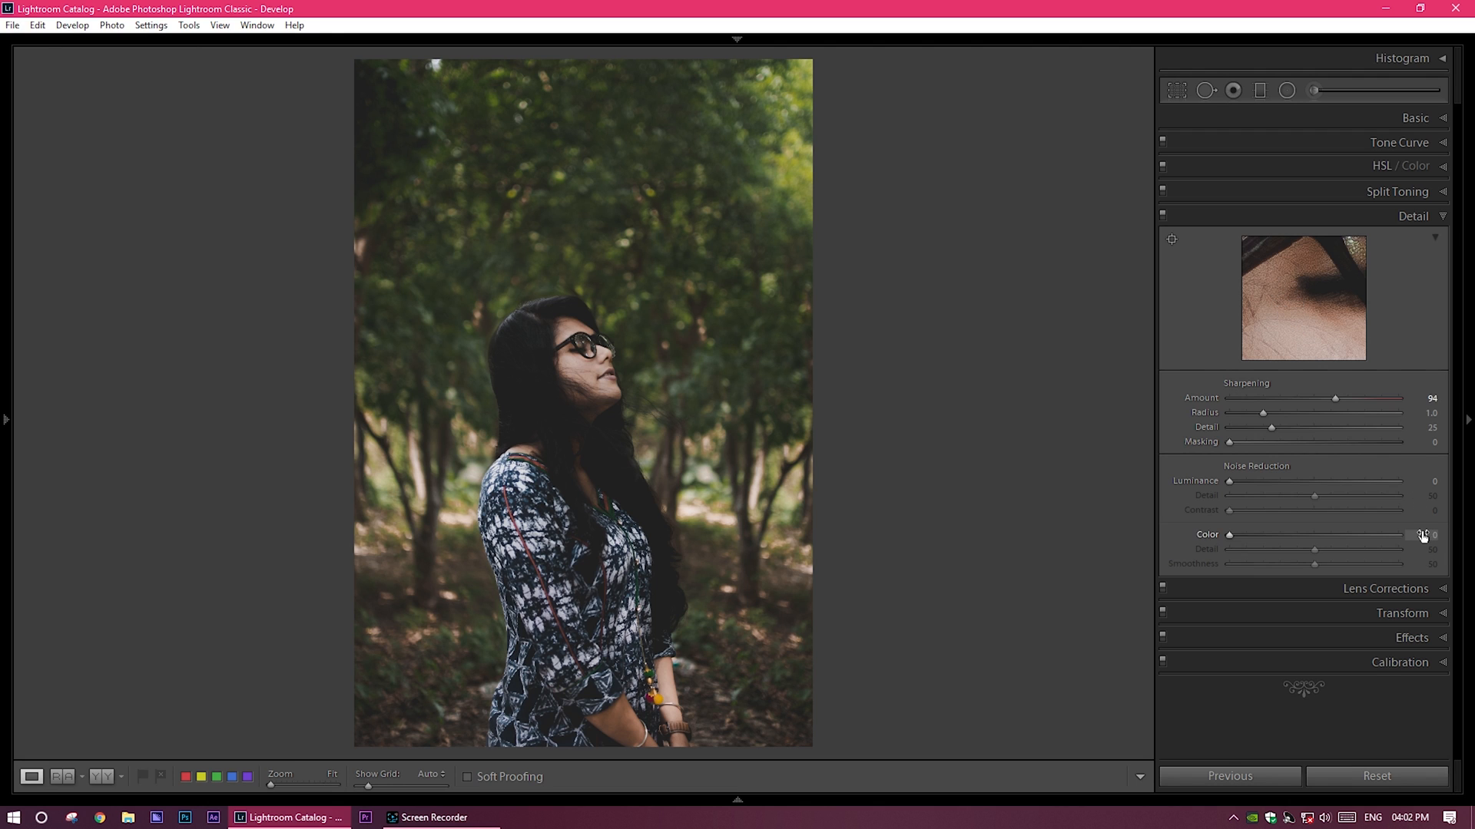
- Raise the Color noise reduction of the photo
{"action": "left_click_drag", "start_coordinate": [1422, 532], "coordinate": [1435, 533]}
{"action": "left_click_drag", "start_coordinate": [1435, 532], "coordinate": [1442, 532]}
{"action": "left_click", "coordinate": [1436, 216]}
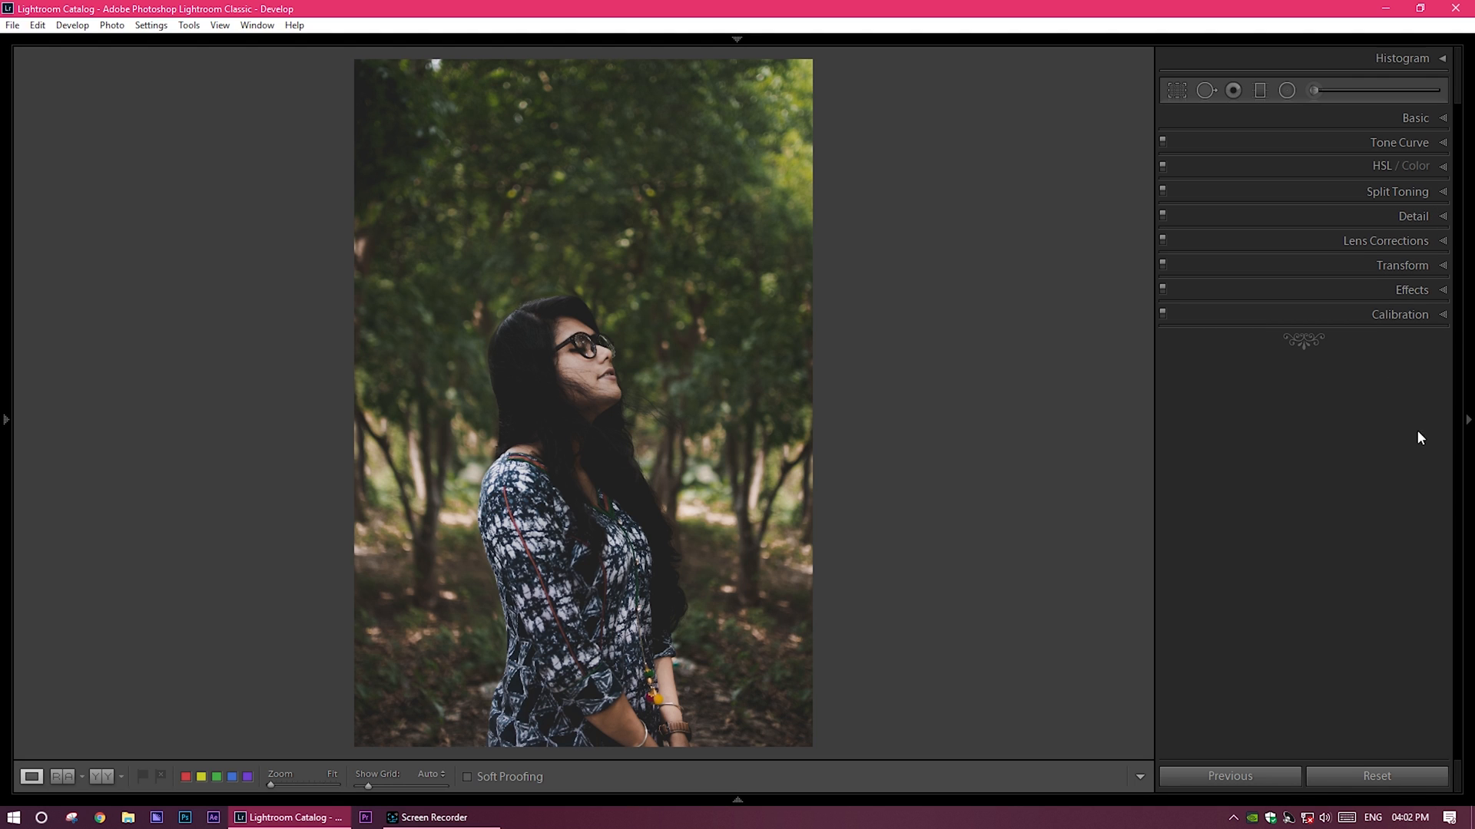
- Set the Blue Primary Hue in the camera calibration to −26
{"action": "left_click", "coordinate": [1447, 317]}
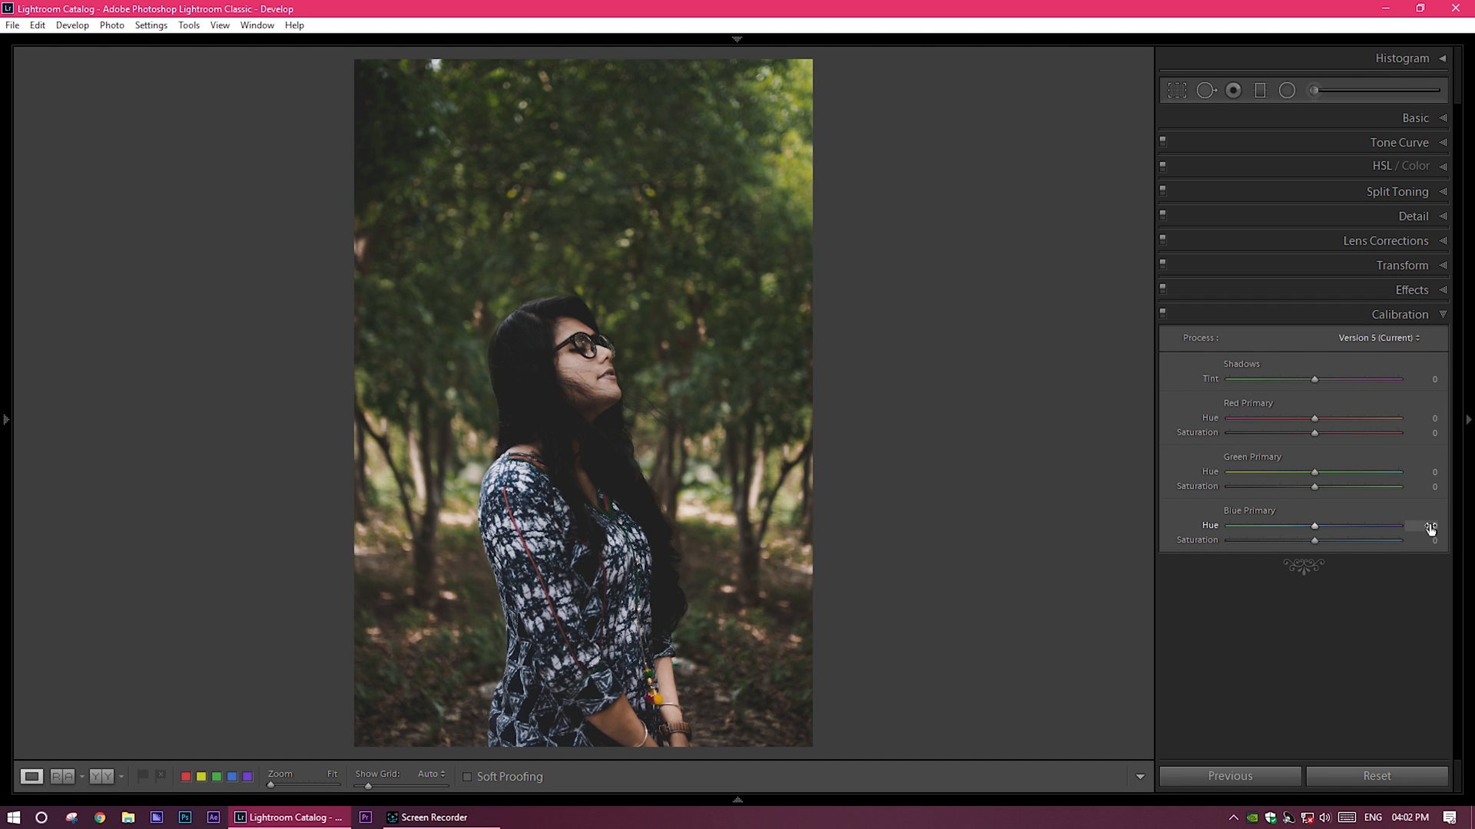
{"action": "left_click_drag", "start_coordinate": [1430, 528], "coordinate": [1410, 529]}
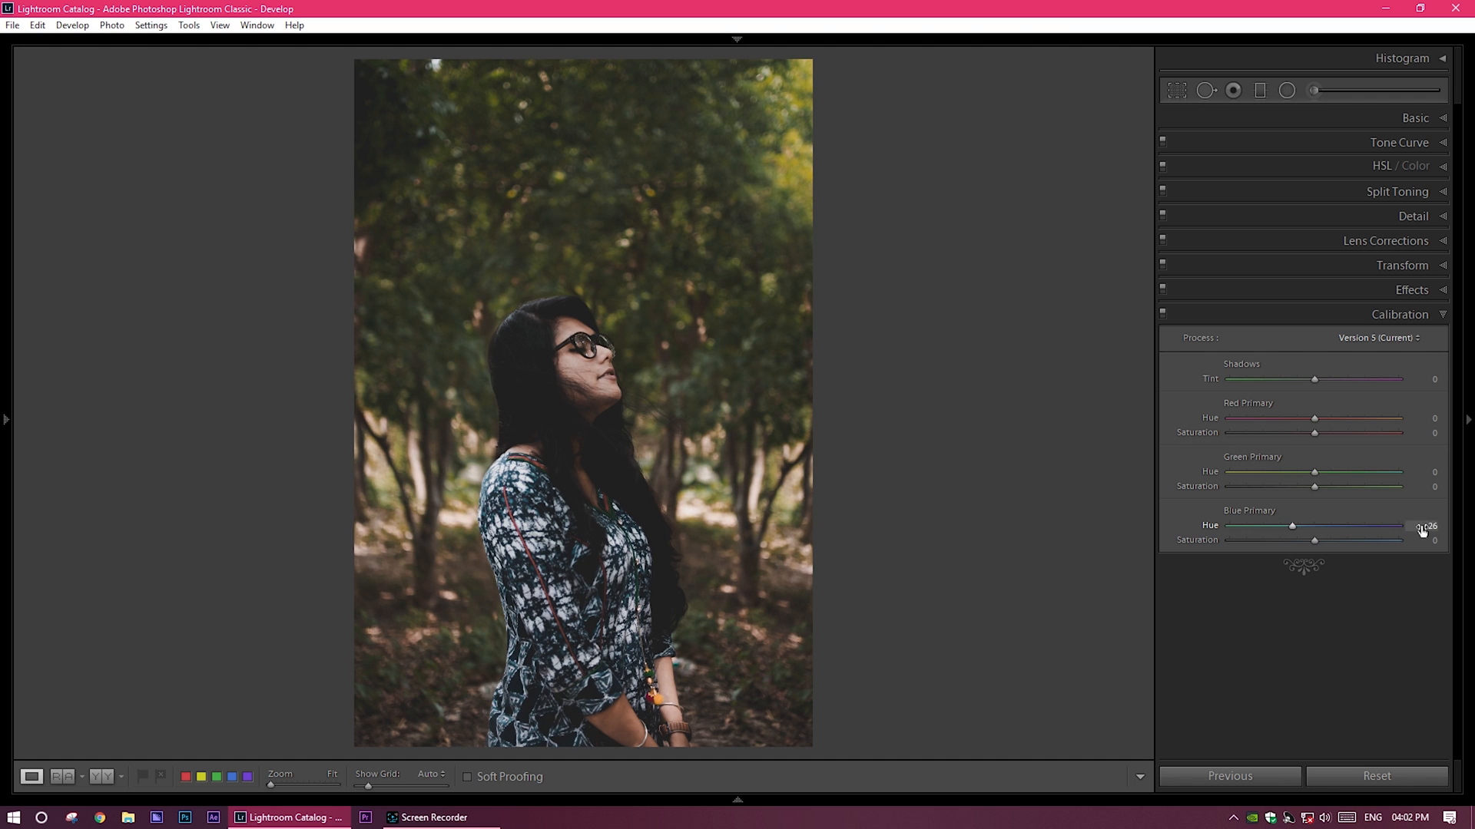
{"action": "left_click", "coordinate": [1440, 318]}
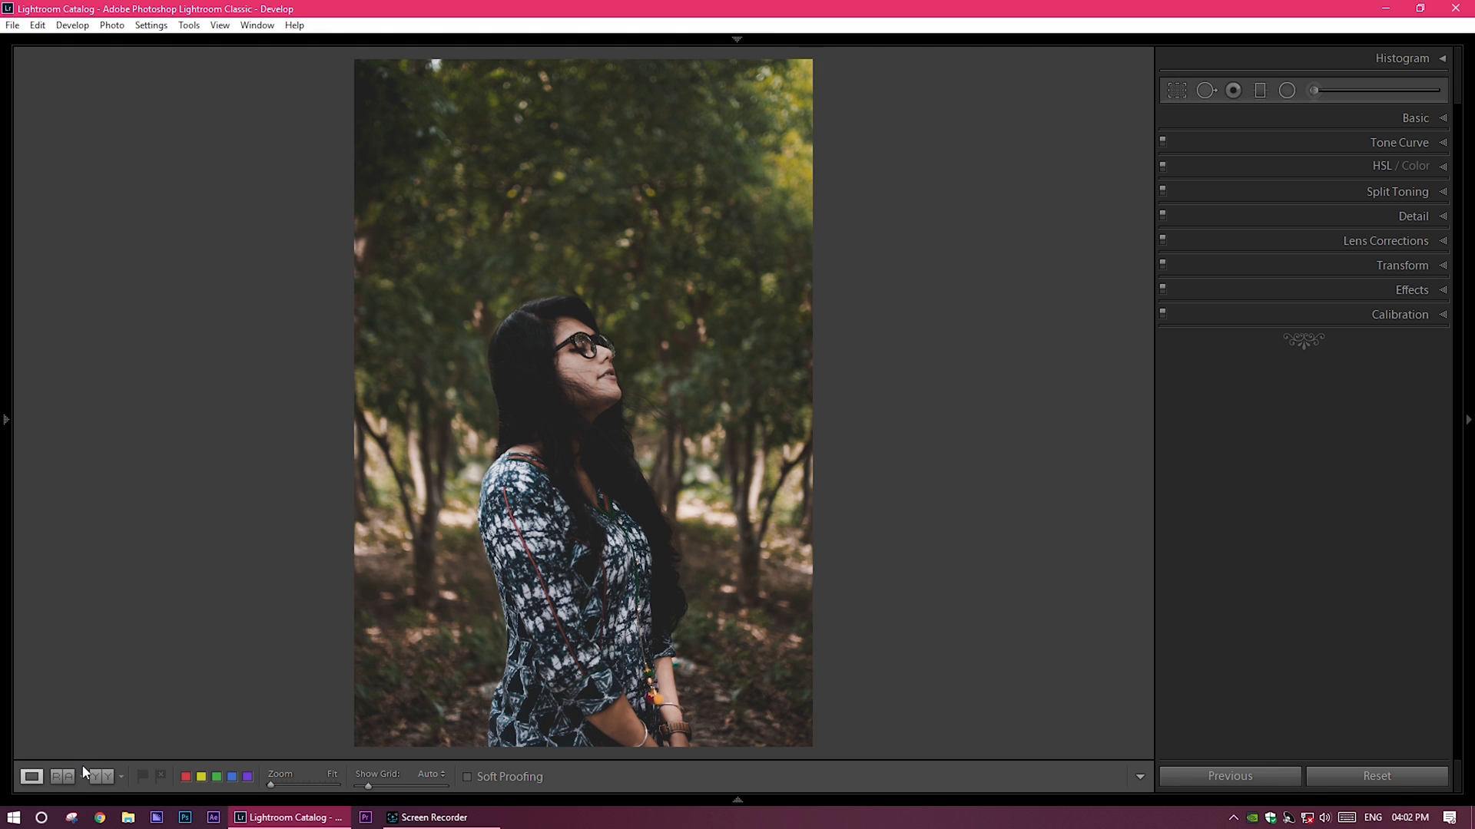
- Compare the photo before and after side by side, with the adjustment controls hidden and the interface fully blacked out
{"action": "left_click", "coordinate": [100, 775]}
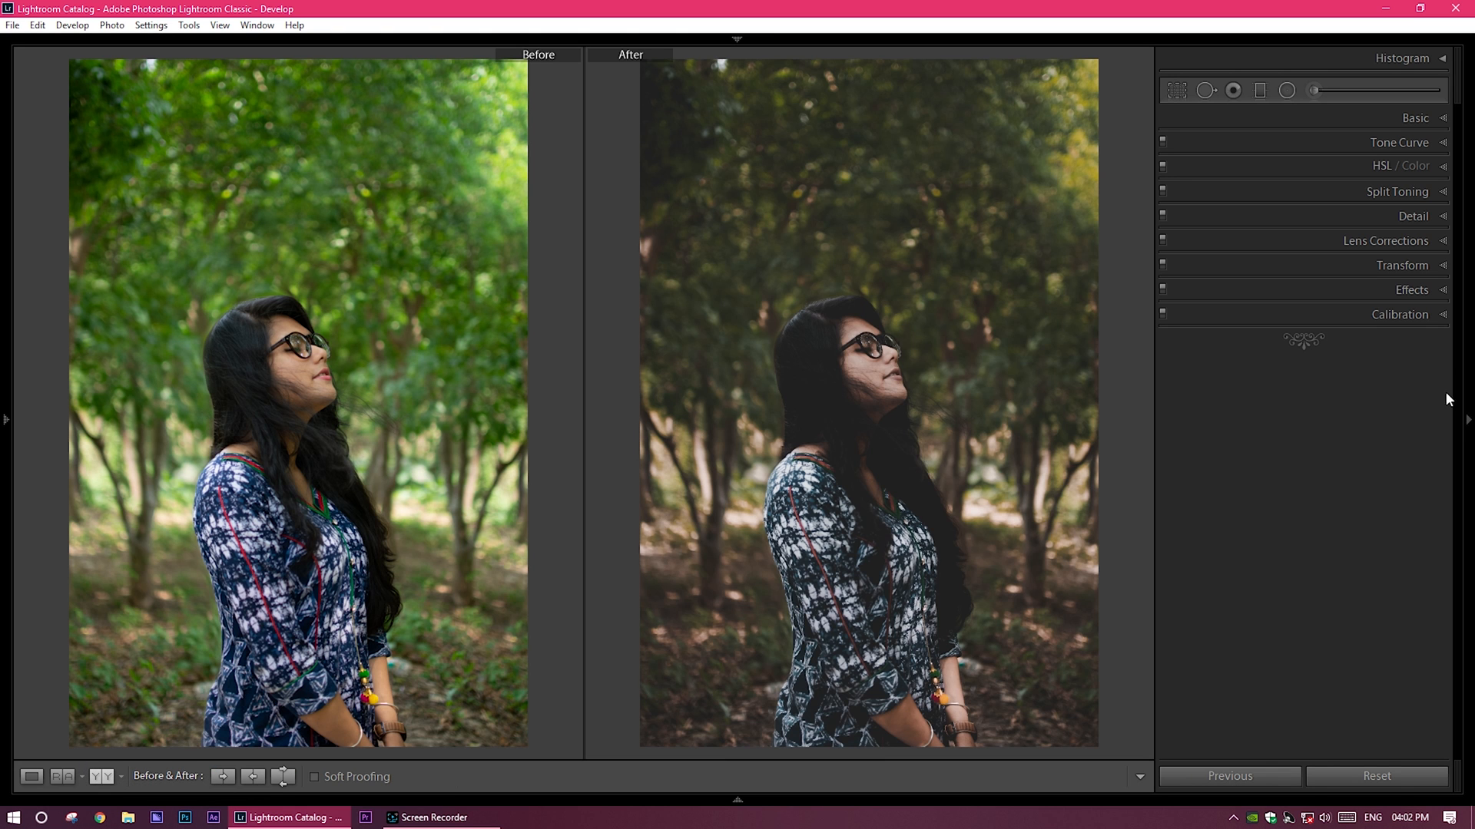
{"action": "left_click", "coordinate": [1467, 421]}
{"action": "key", "text": "l"}
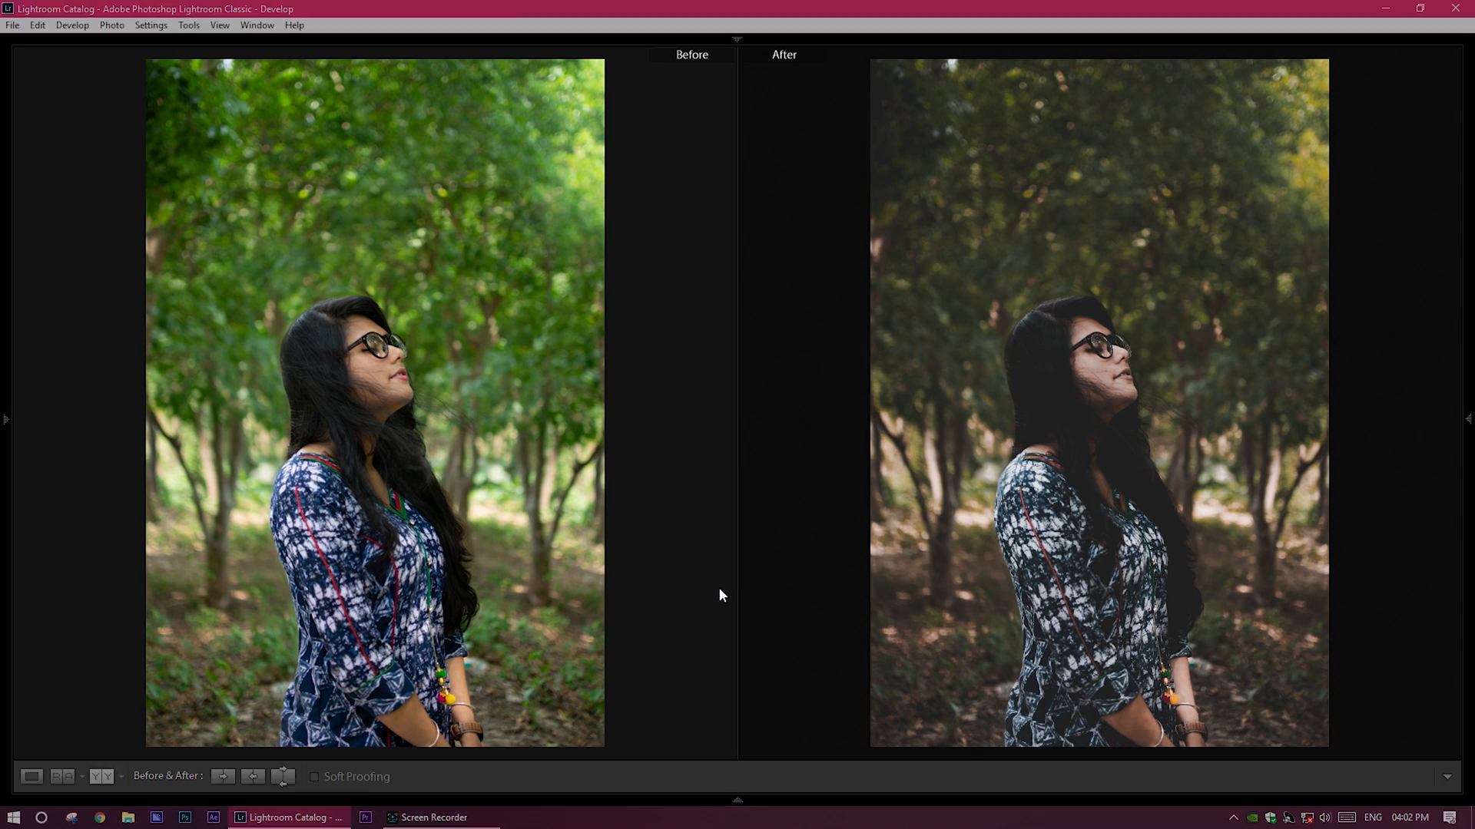
{"action": "key", "text": "l"}
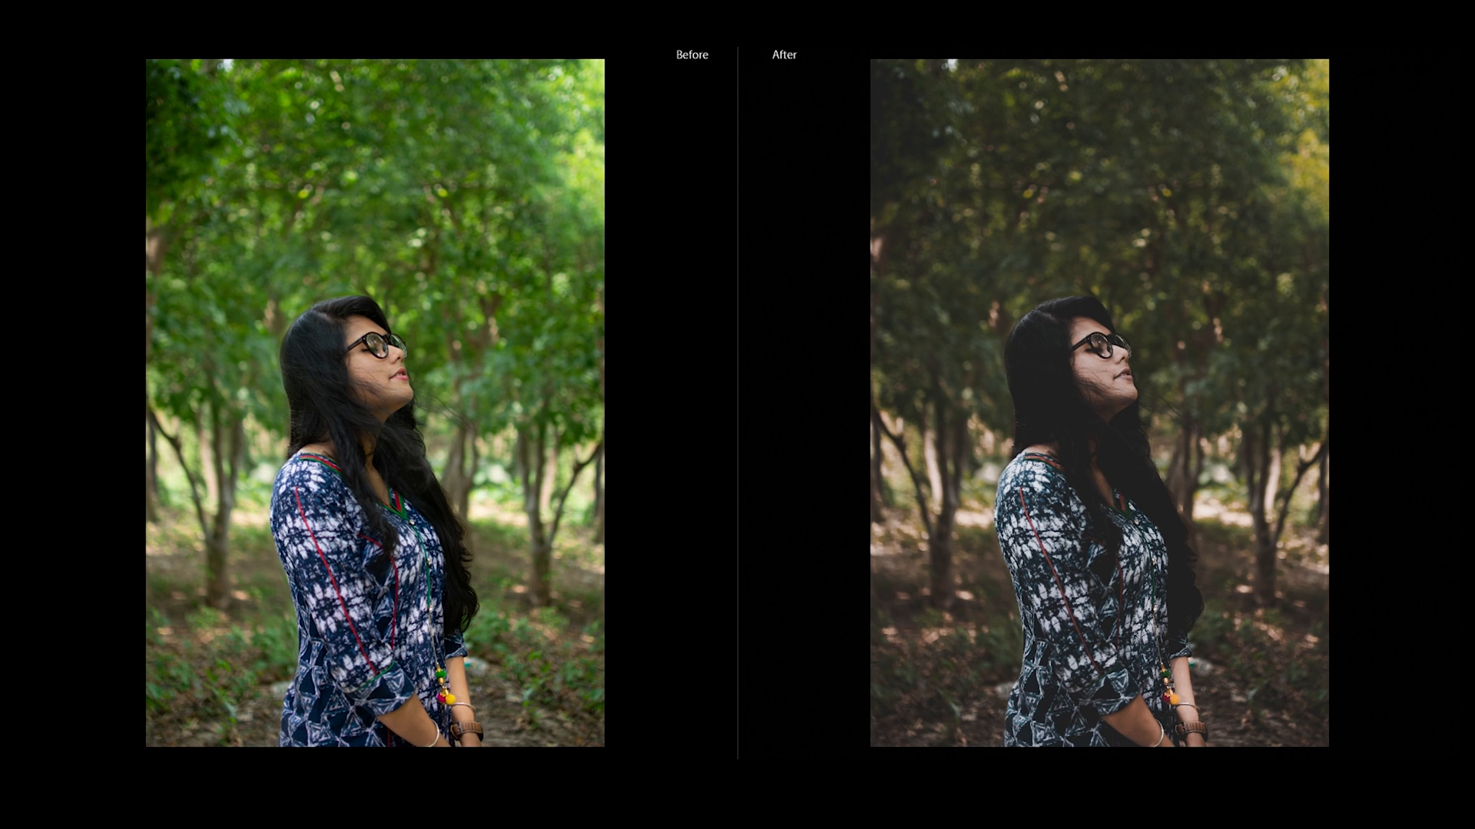